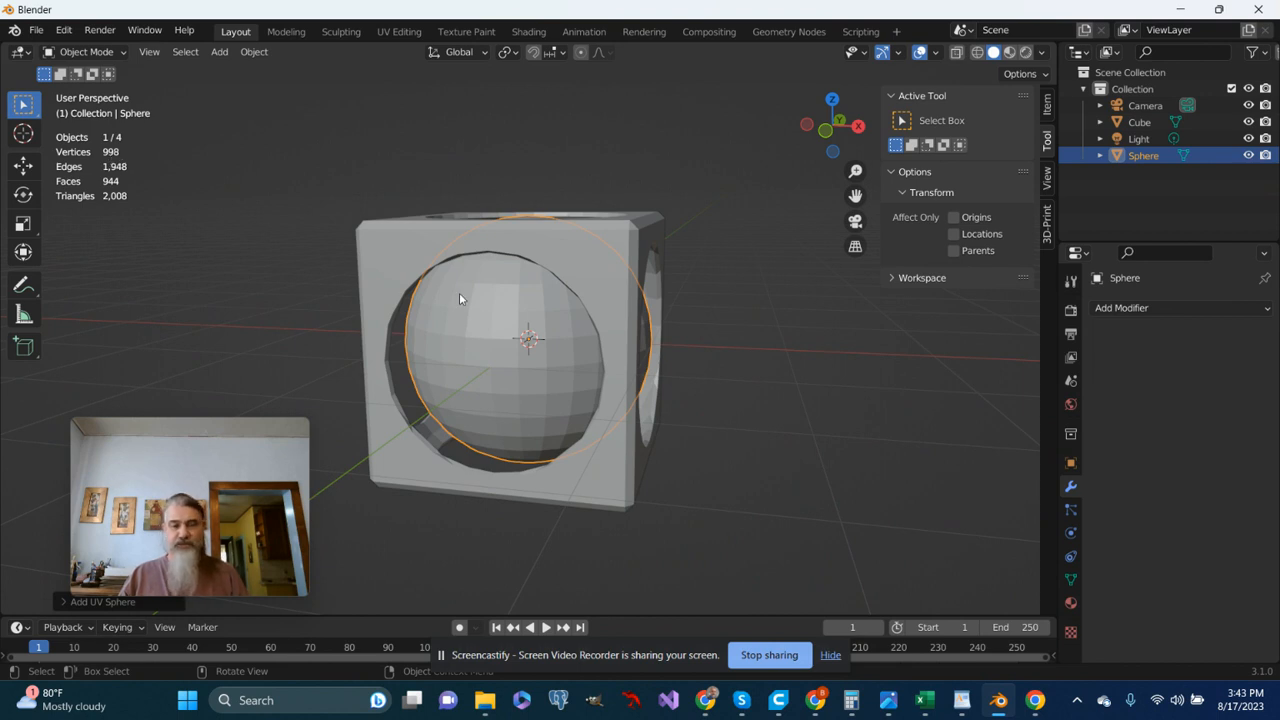
Add a Subdivision Surface modifier to the sphere inside the hollow cube.
middle_click_drag(459, 297, 676, 349)
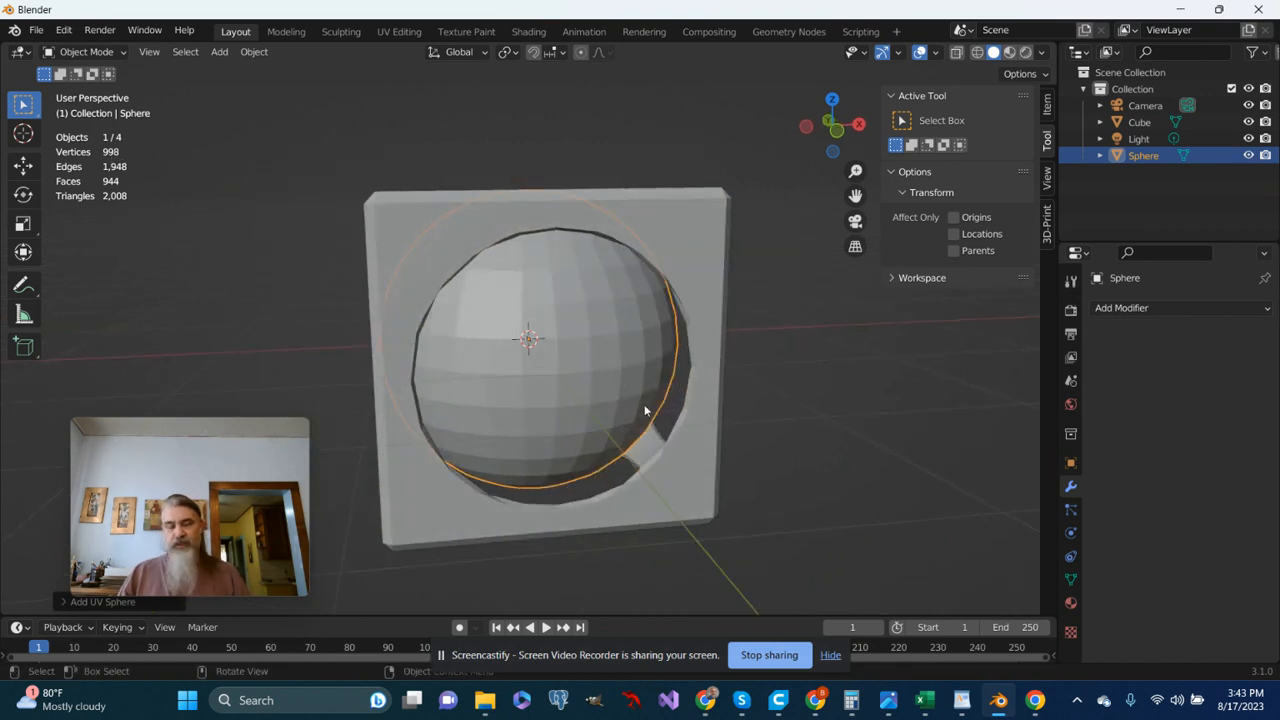
left_click(1125, 307)
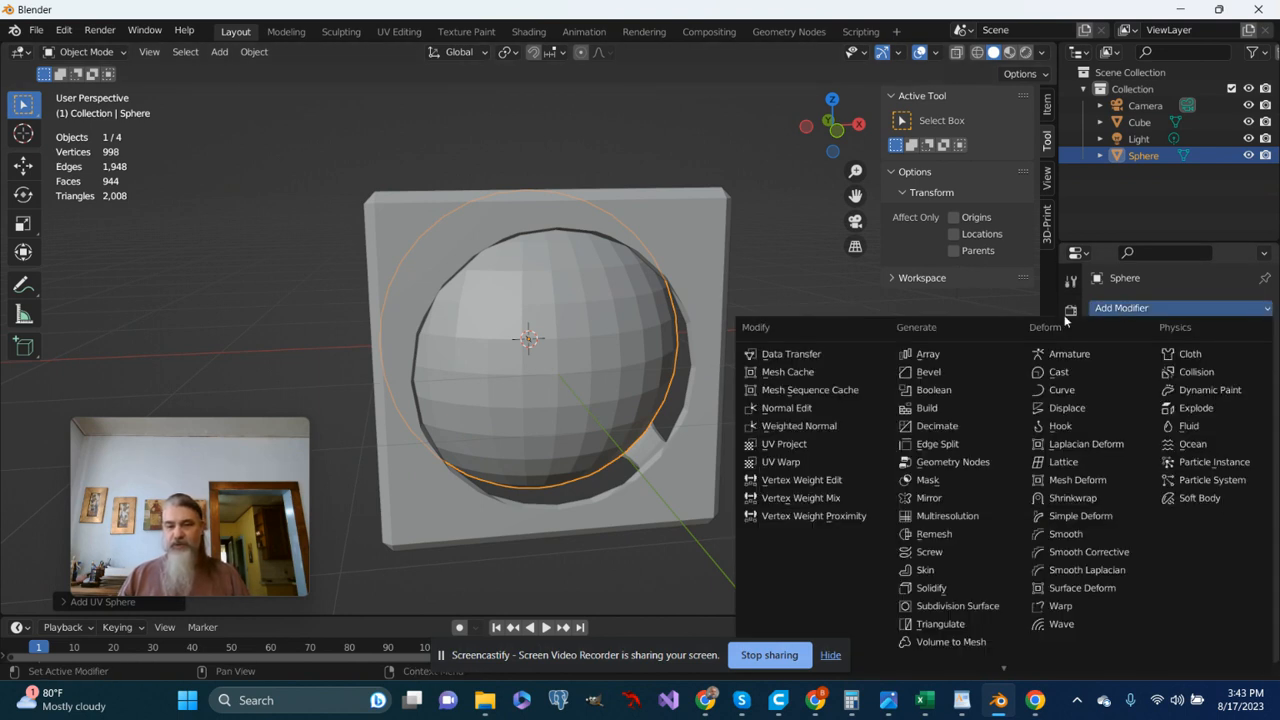
left_click(945, 607)
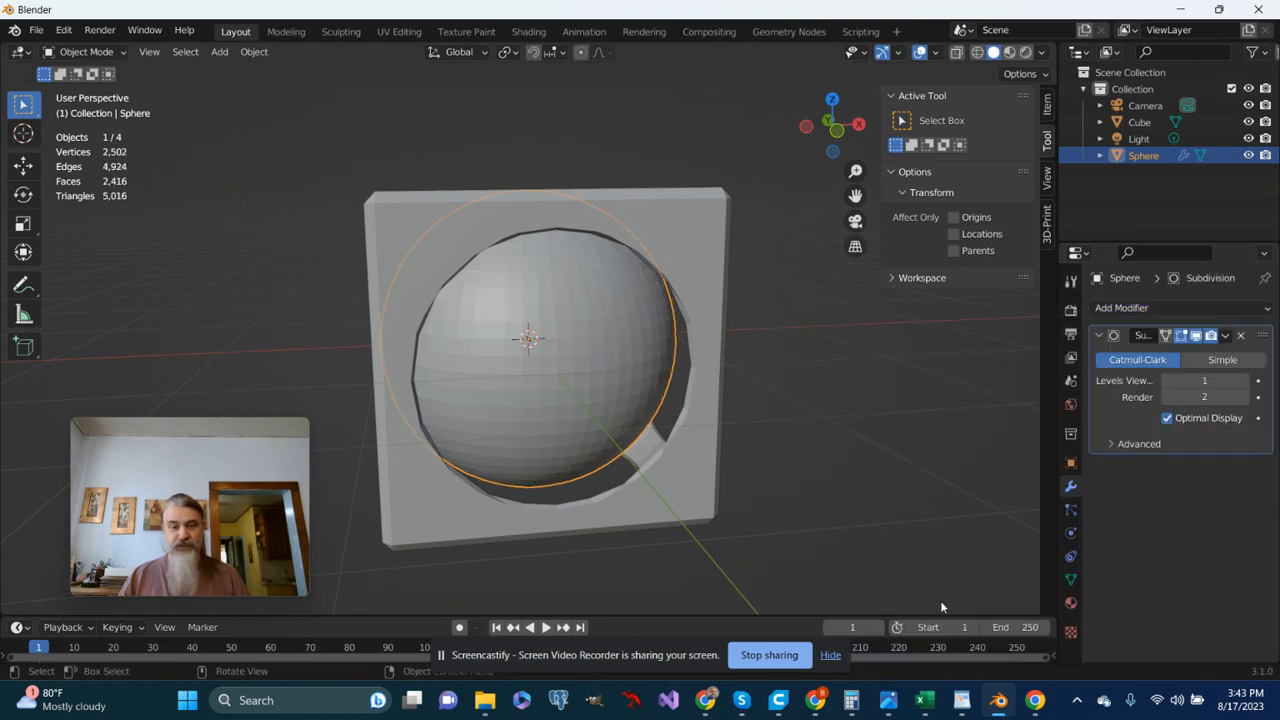
scroll(823, 525, "up", 3)
middle_click_drag(823, 525, 587, 524)
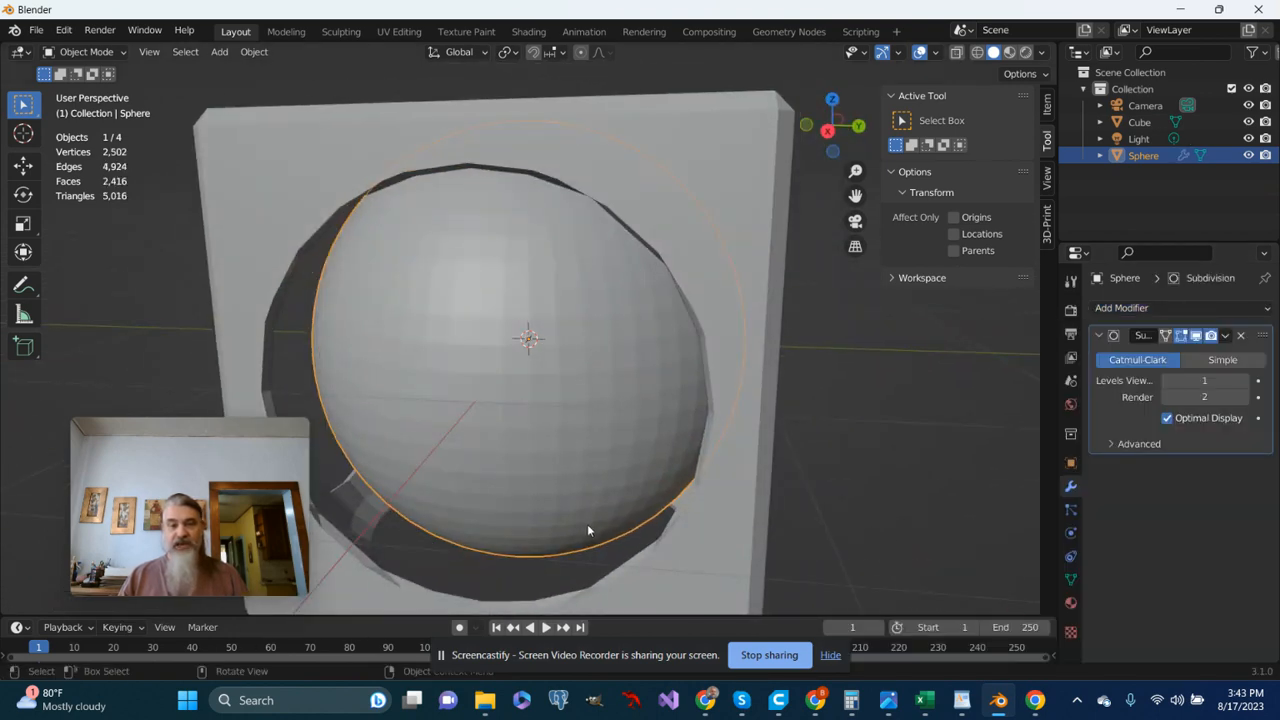
scroll(526, 404, "down", 3)
middle_click_drag(526, 404, 708, 414)
scroll(600, 428, "down", 3)
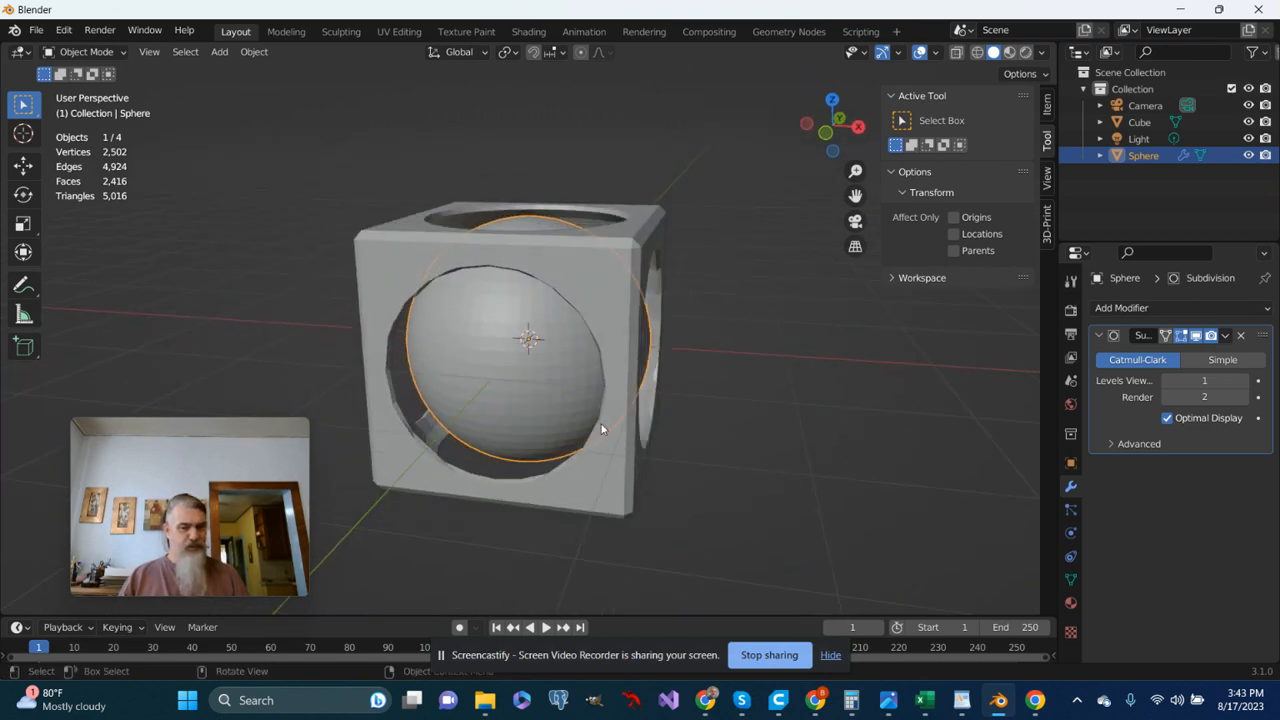
mouse_move(612, 428)
middle_mouse_down()
mouse_move(723, 403)
mouse_move(686, 407)
mouse_move(646, 436)
mouse_move(620, 432)
middle_mouse_up()
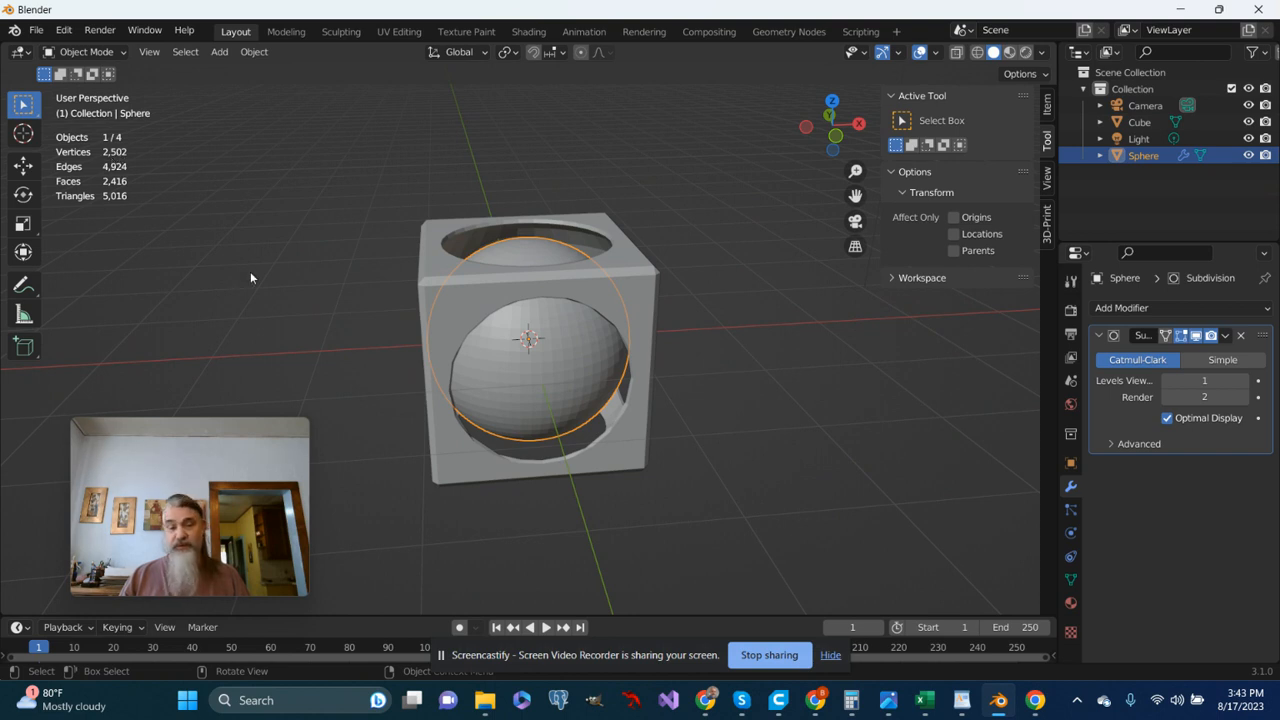
Apply the sphere's Subdivision modifier to its mesh.
scroll(522, 420, "up", 2)
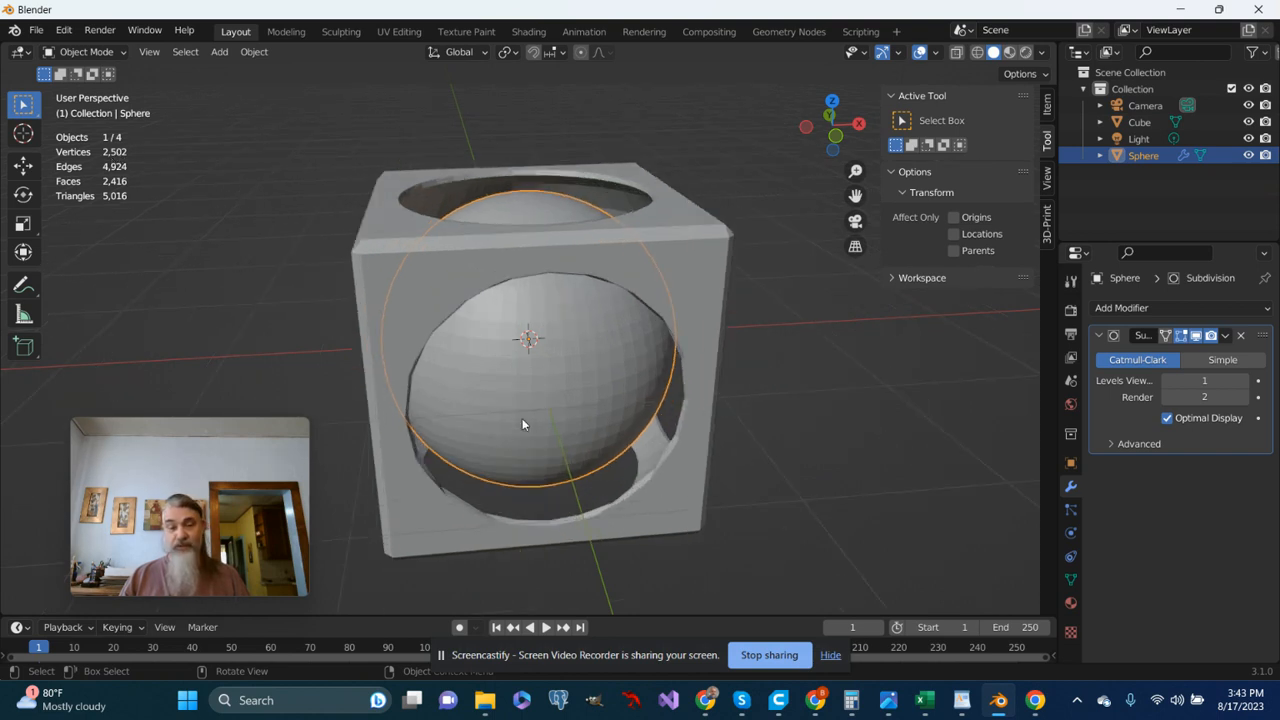
left_click(1226, 337)
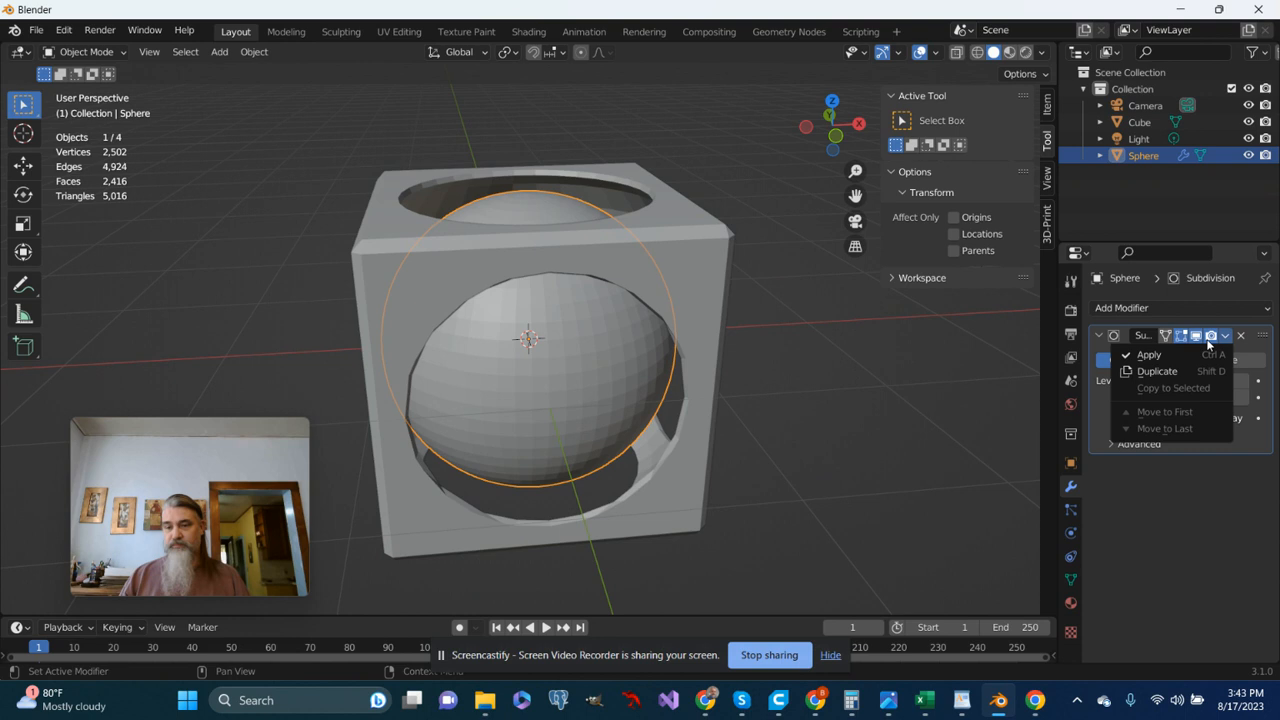
left_click(1166, 362)
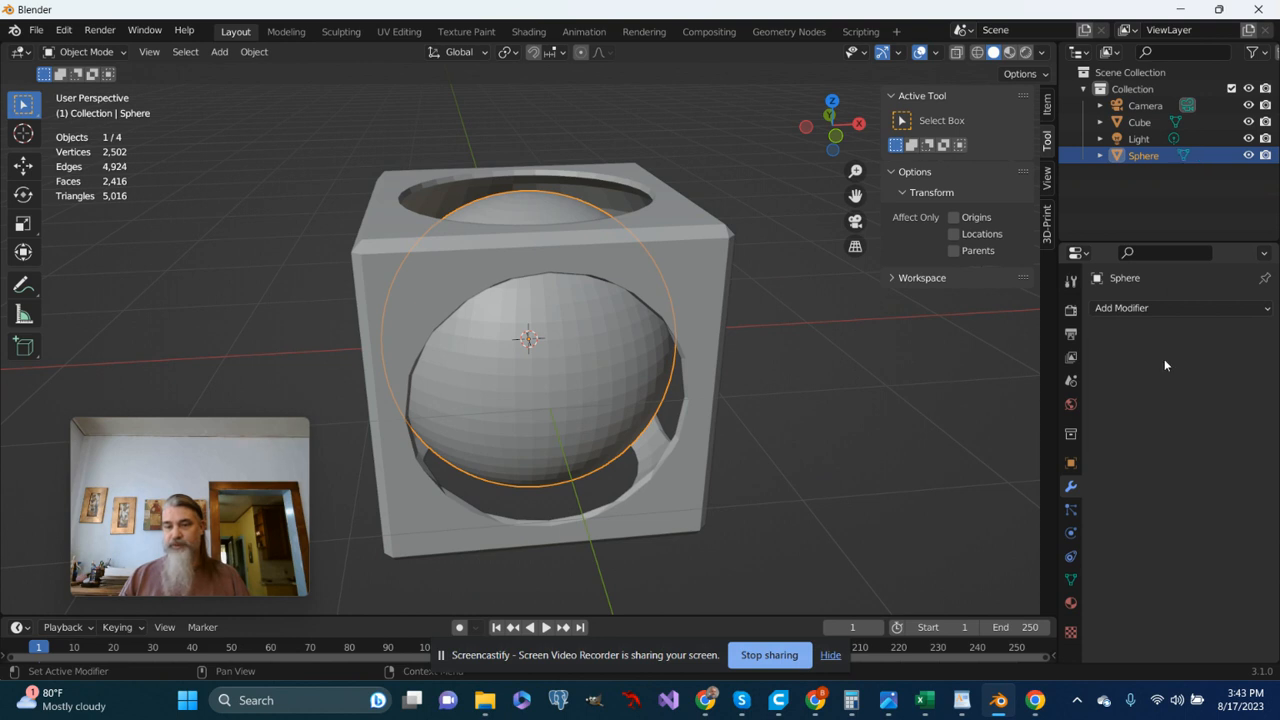
Hide the sphere so the inside of the hollow cube is exposed.
left_click(1248, 156)
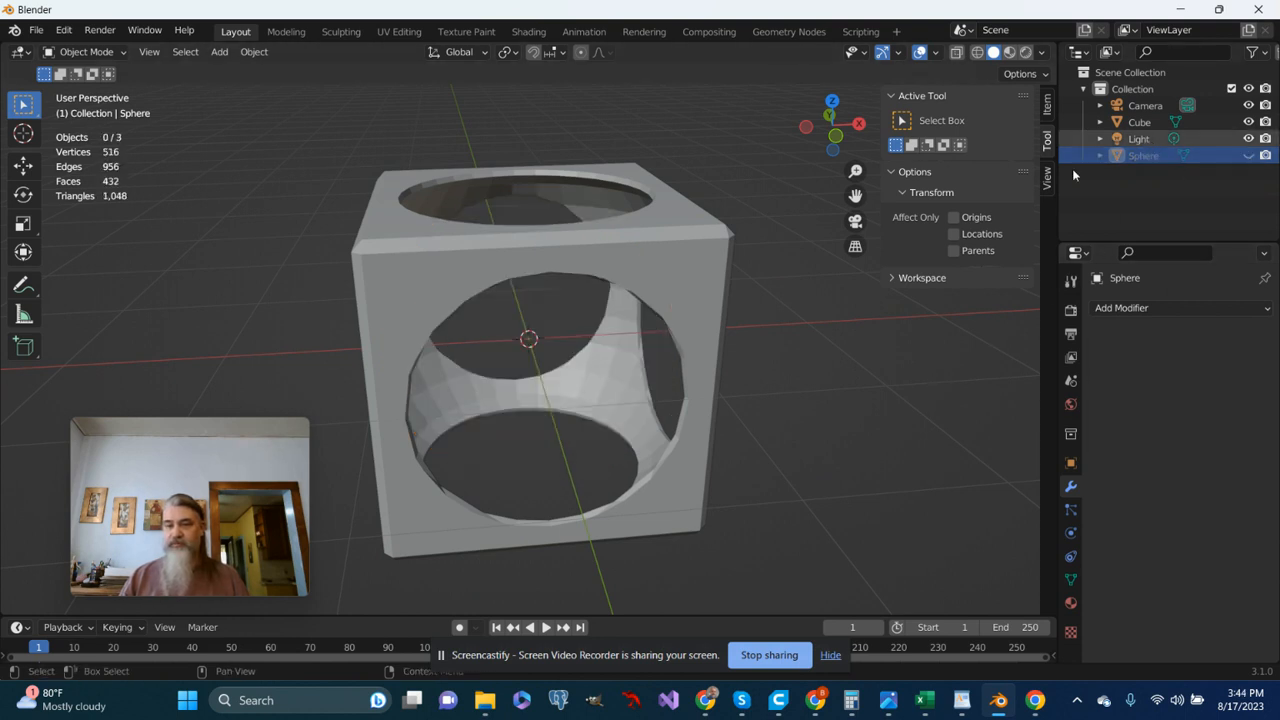
scroll(684, 402, "up", 3)
middle_click_drag(684, 402, 637, 414)
scroll(535, 400, "down", 5)
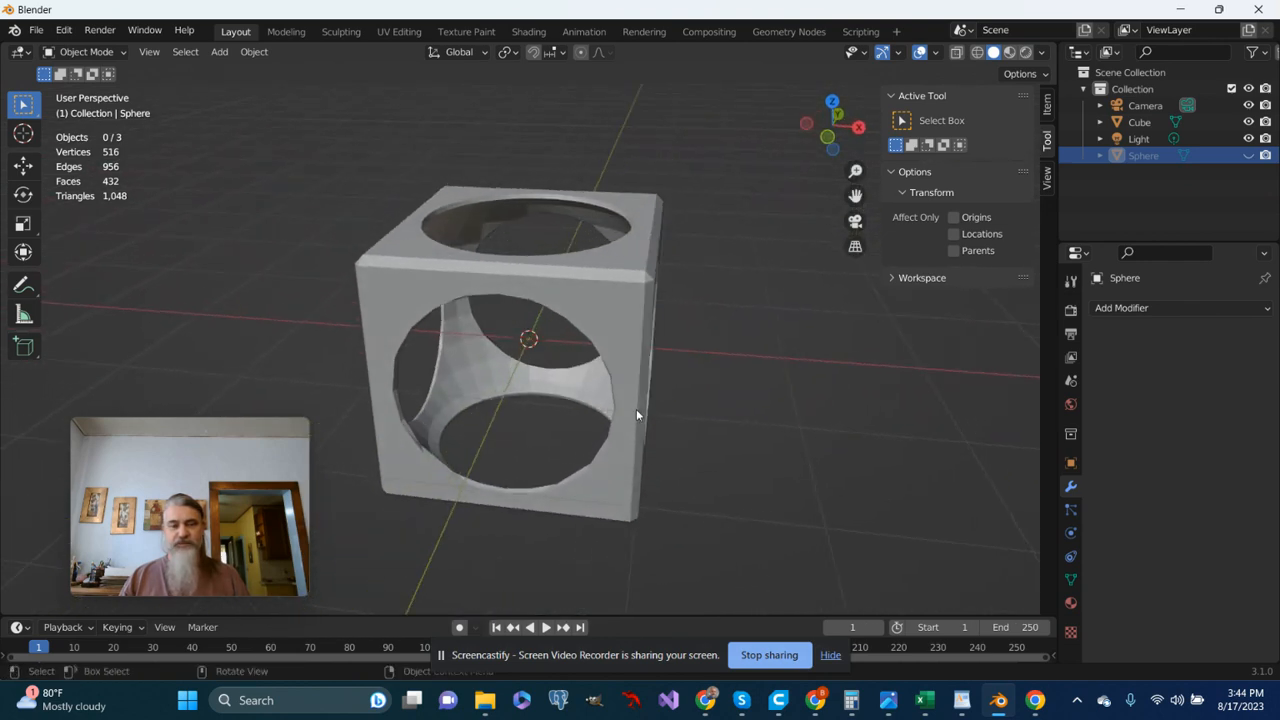
Try a Subdivision Surface modifier on the hollow cube, and remove it again.
left_click(608, 298)
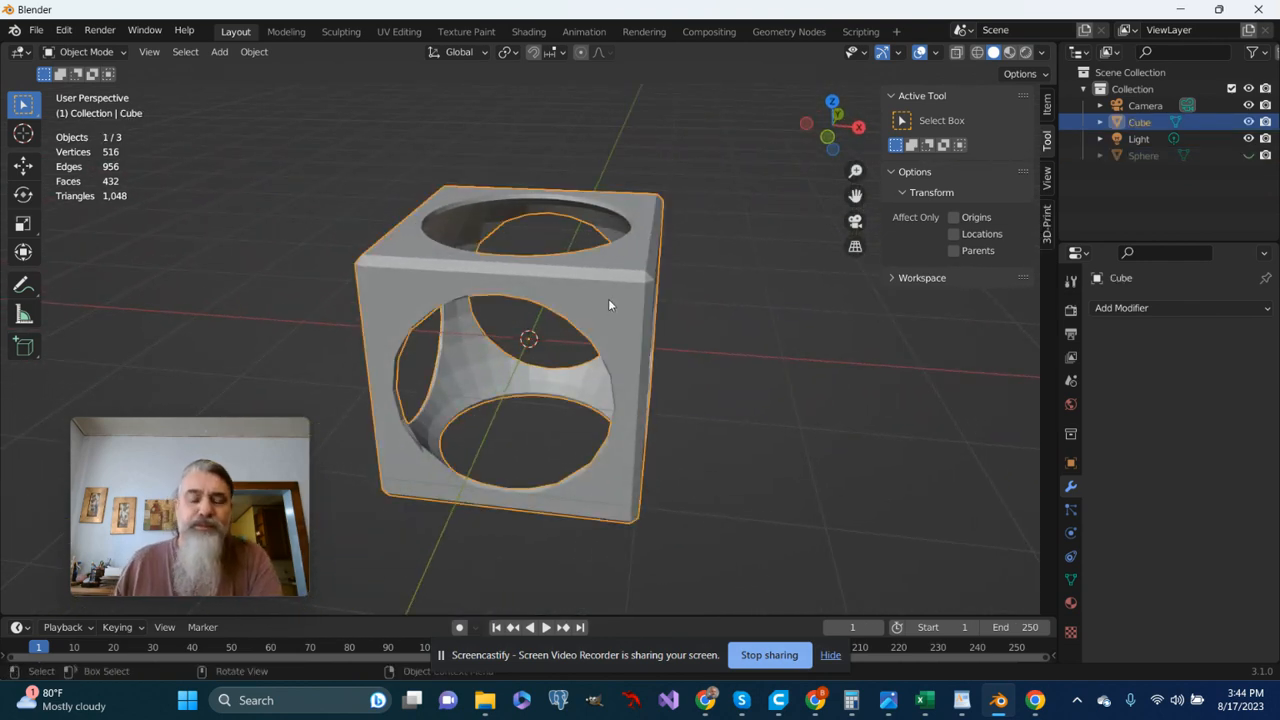
left_click(1123, 311)
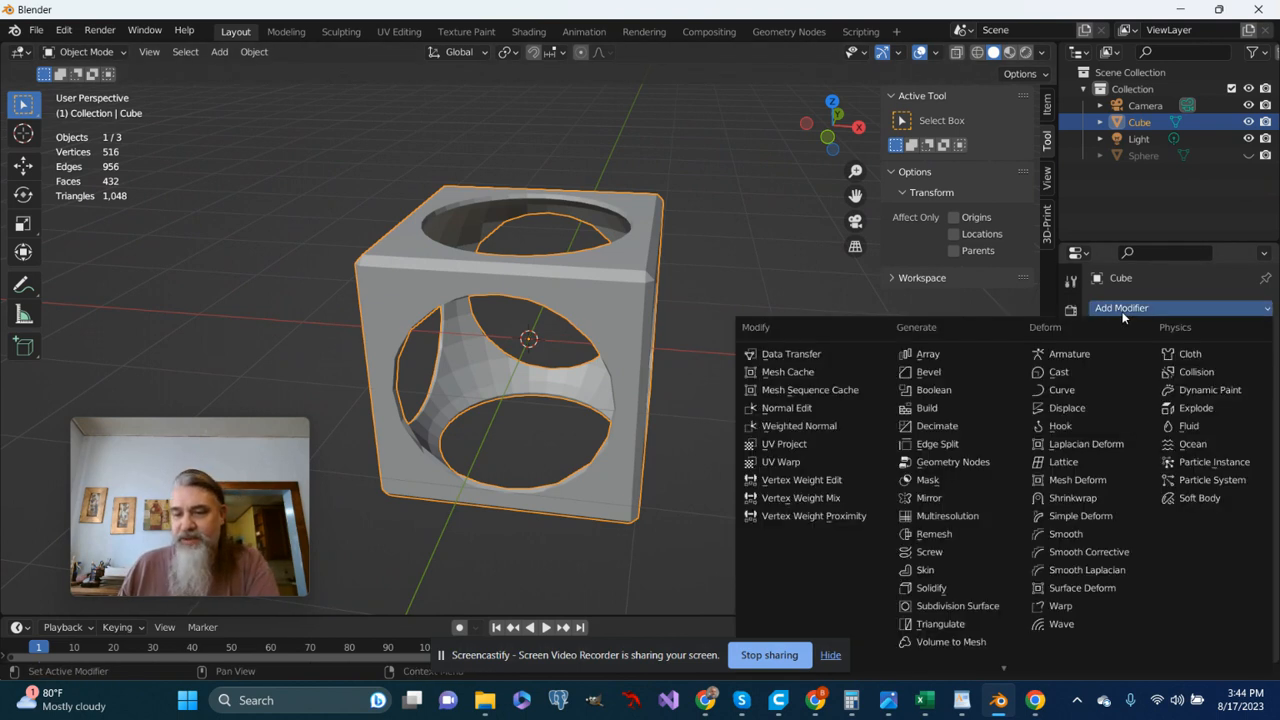
left_click(934, 608)
middle_click_drag(611, 443, 548, 441)
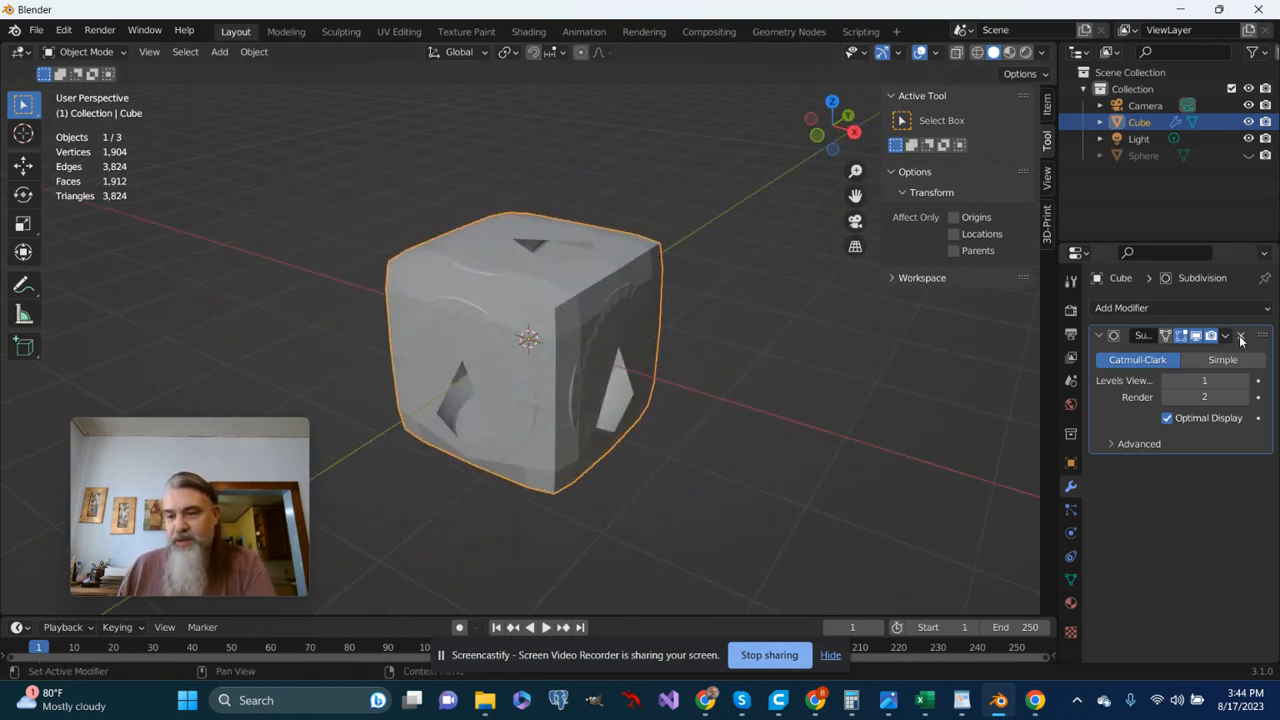
left_click(1240, 336)
mouse_move(571, 477)
middle_mouse_down()
mouse_move(505, 489)
mouse_move(555, 490)
middle_mouse_up()
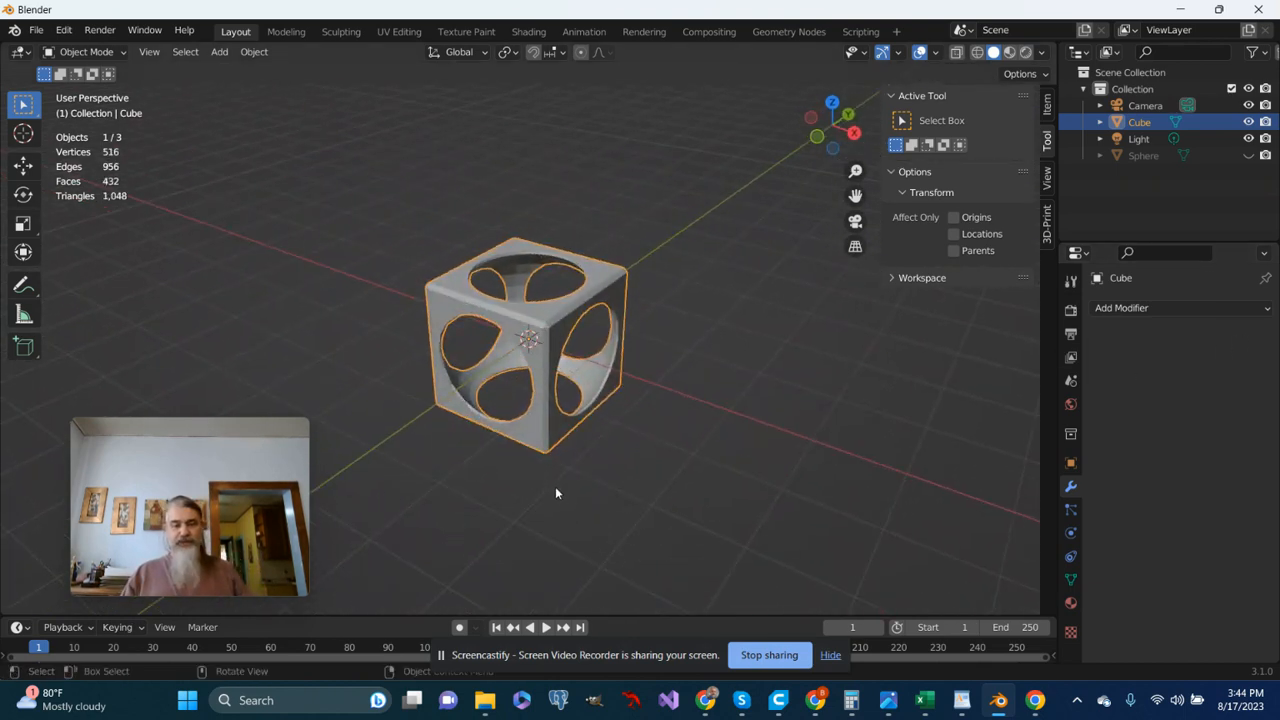
Unhide the sphere and apply Shade Smooth to it.
left_click(1248, 155)
scroll(597, 409, "up", 5)
middle_click_drag(577, 415, 533, 343)
left_click(532, 343)
scroll(500, 357, "down", 3)
middle_click_drag(466, 371, 478, 338)
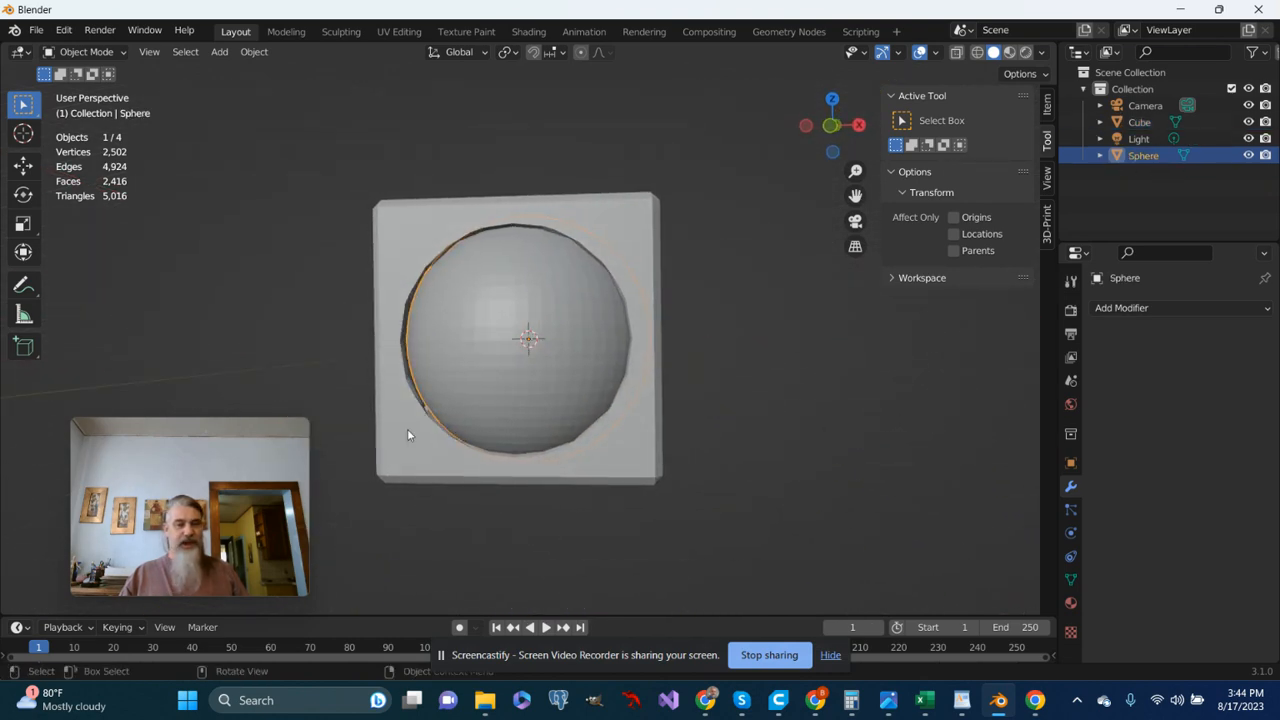
left_click(253, 52)
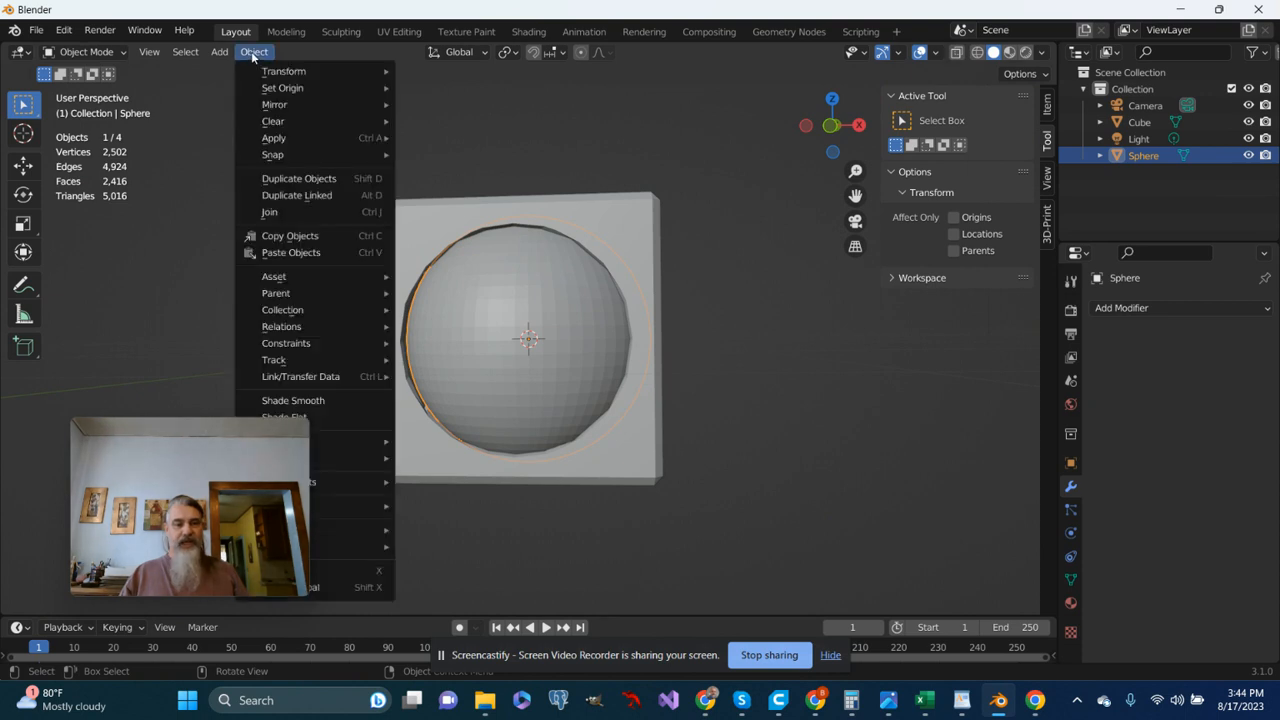
left_click(315, 402)
middle_click_drag(608, 365, 451, 390)
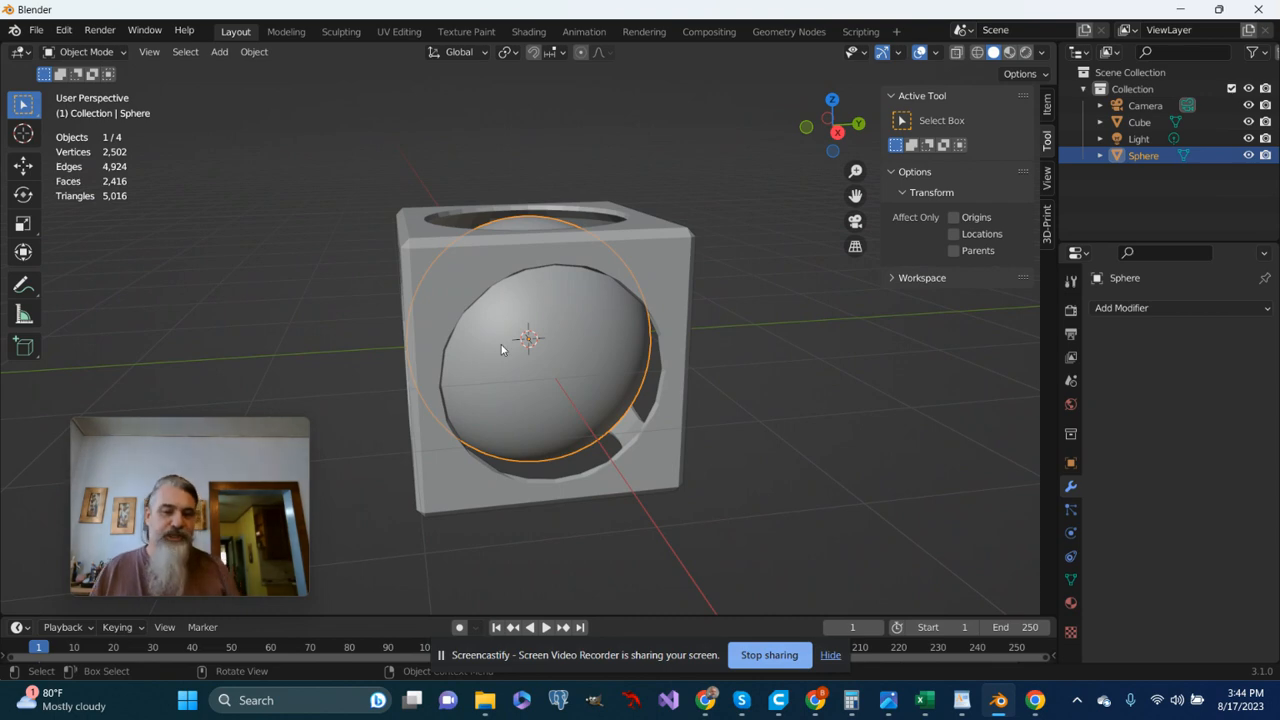
scroll(503, 347, "up", 3)
middle_click_drag(501, 344, 329, 346)
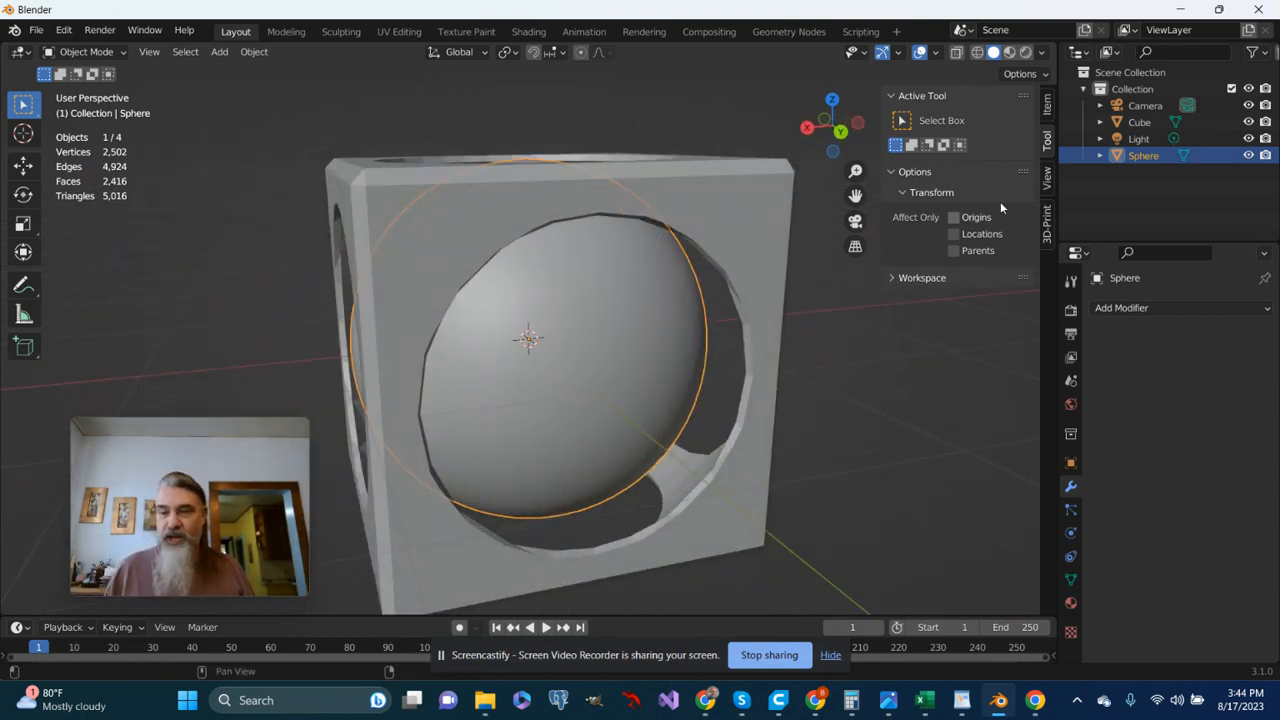
Hide the smooth-shaded sphere to leave only the hollow cube in view.
left_click(1248, 157)
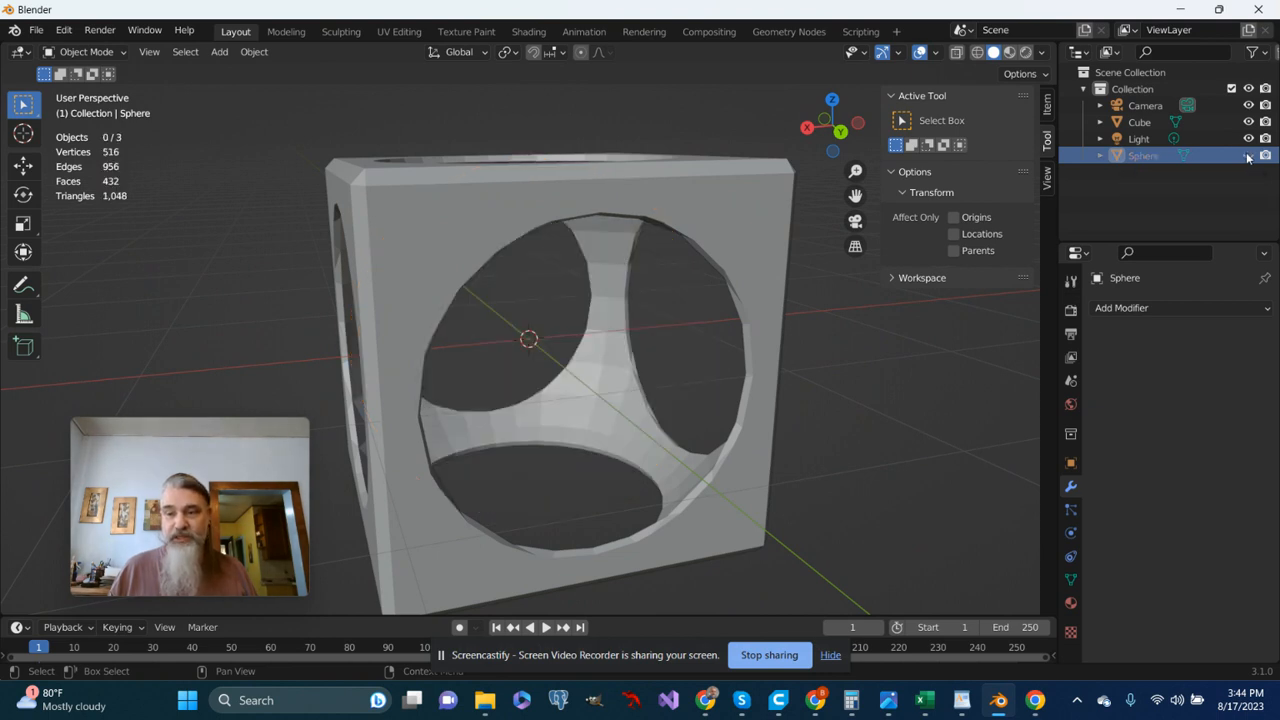
scroll(831, 335, "down", 4)
middle_click_drag(831, 335, 636, 370)
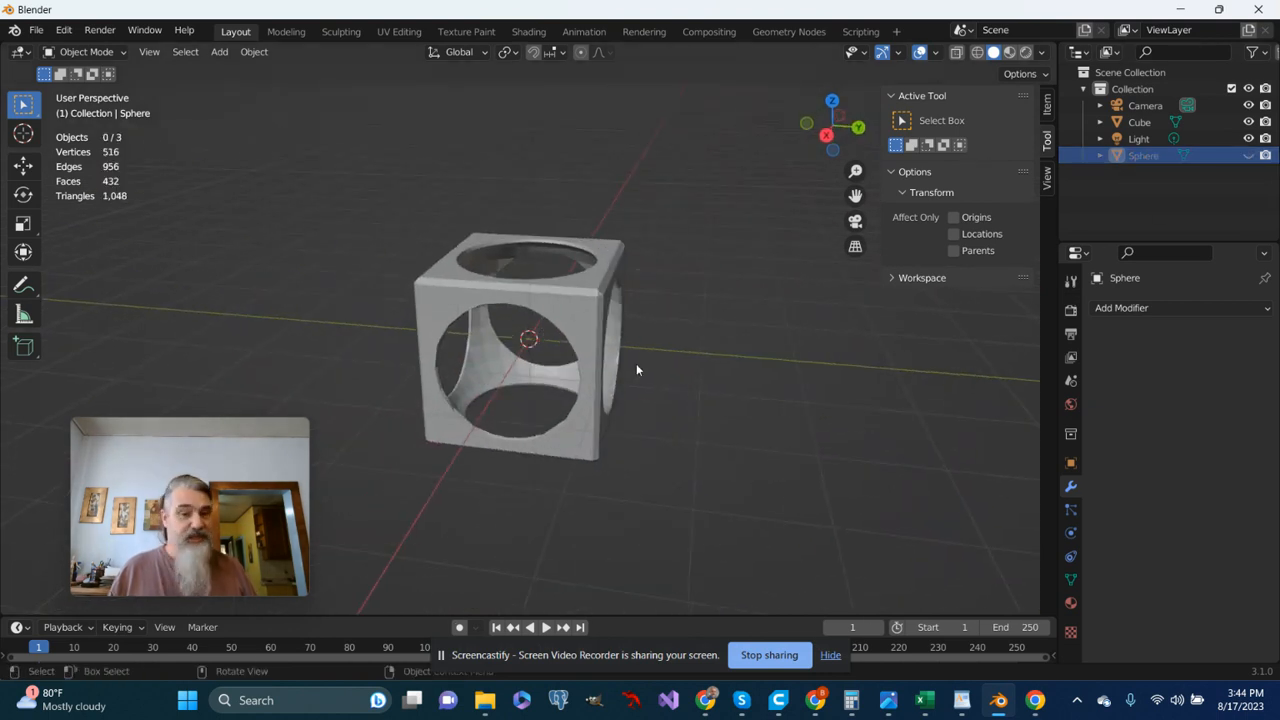
Try Shade Smooth on the hollow cube.
left_click(579, 294)
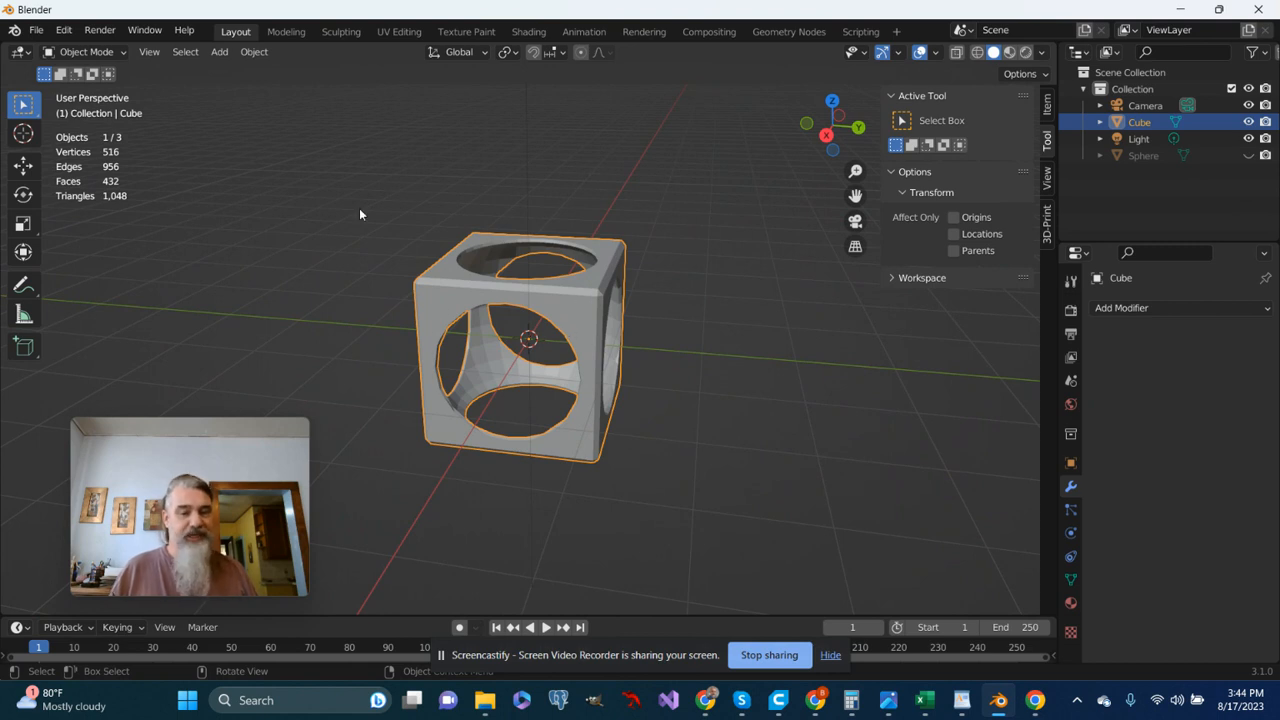
middle_click_drag(490, 330, 381, 322)
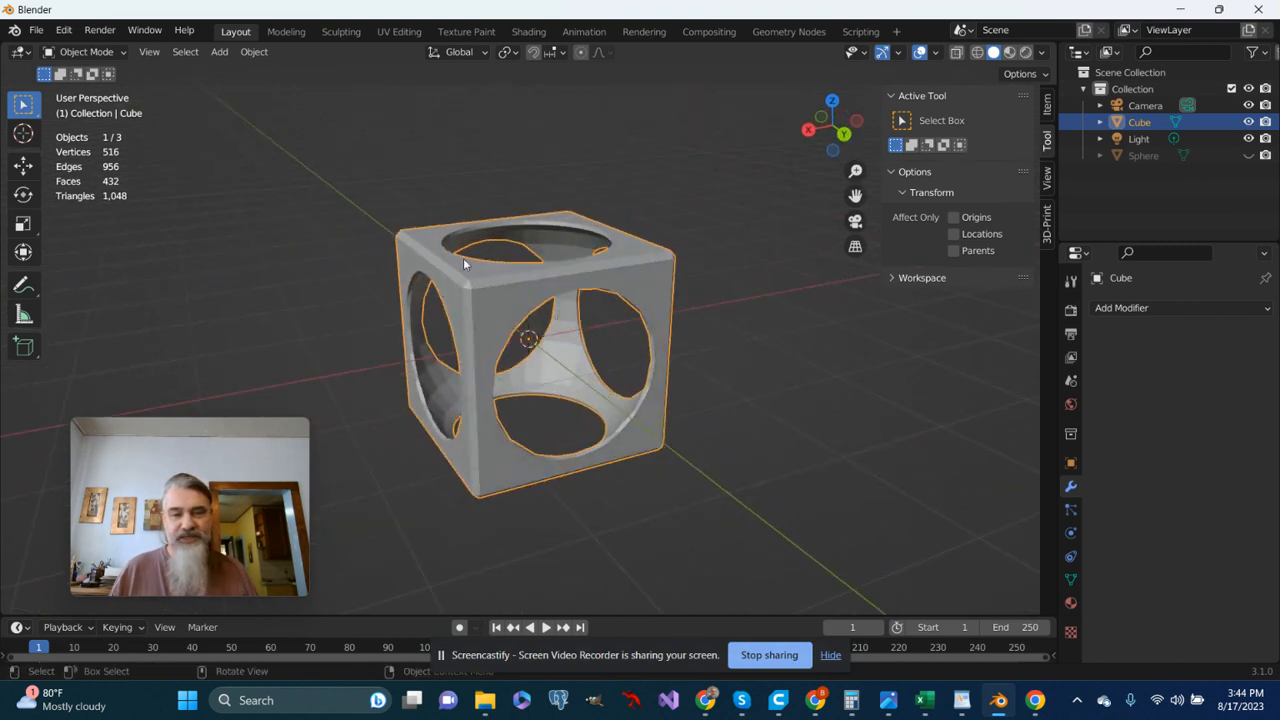
middle_click_drag(486, 288, 483, 320)
scroll(578, 380, "up", 8)
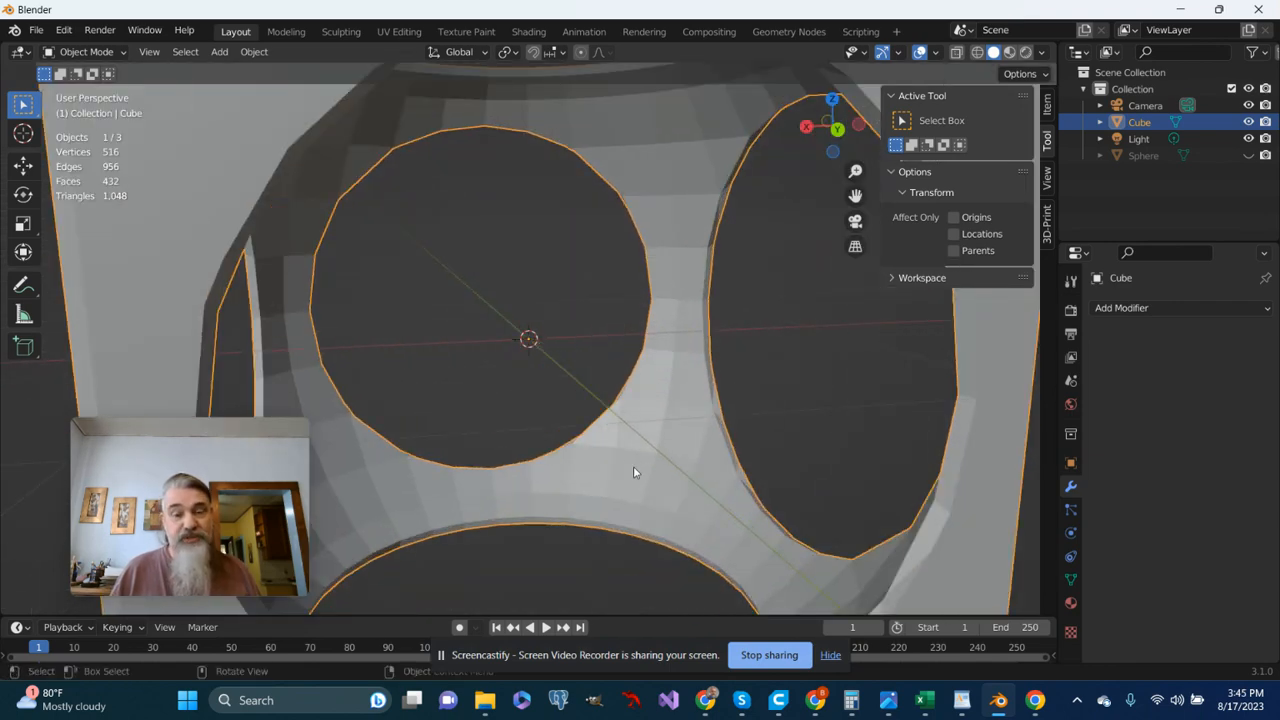
scroll(633, 472, "down", 8)
middle_click_drag(563, 423, 649, 447)
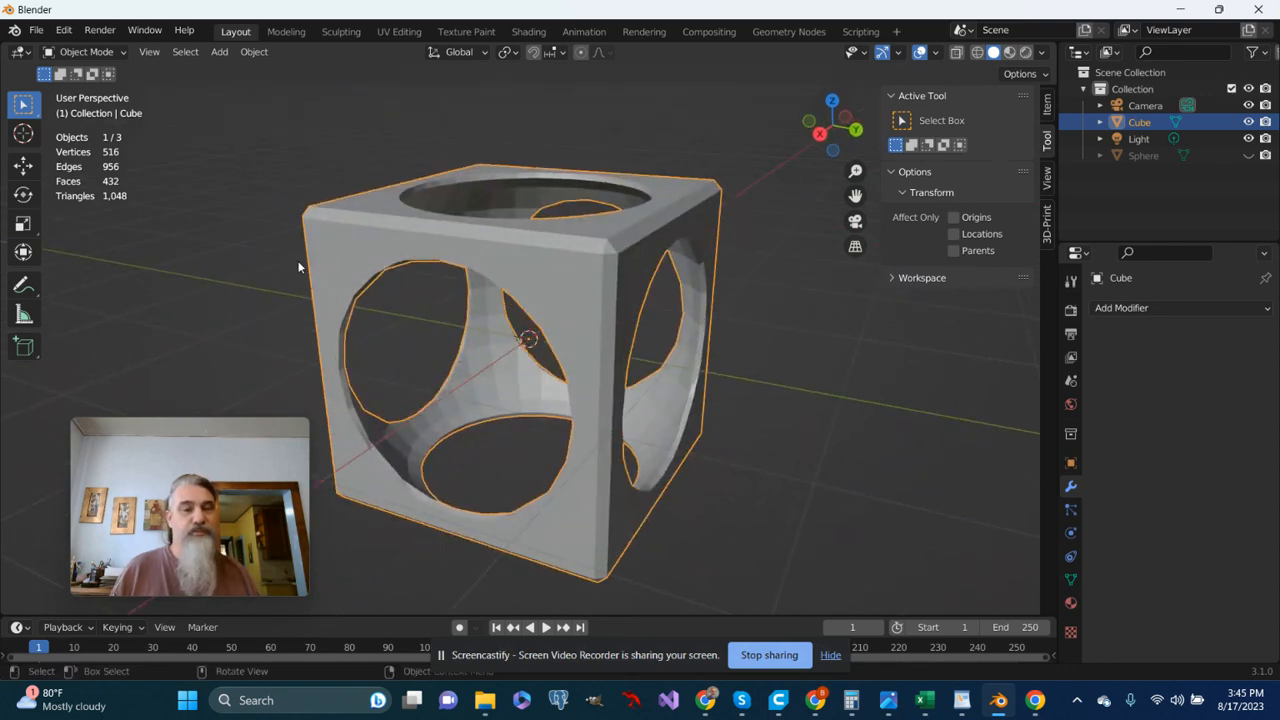
left_click(254, 52)
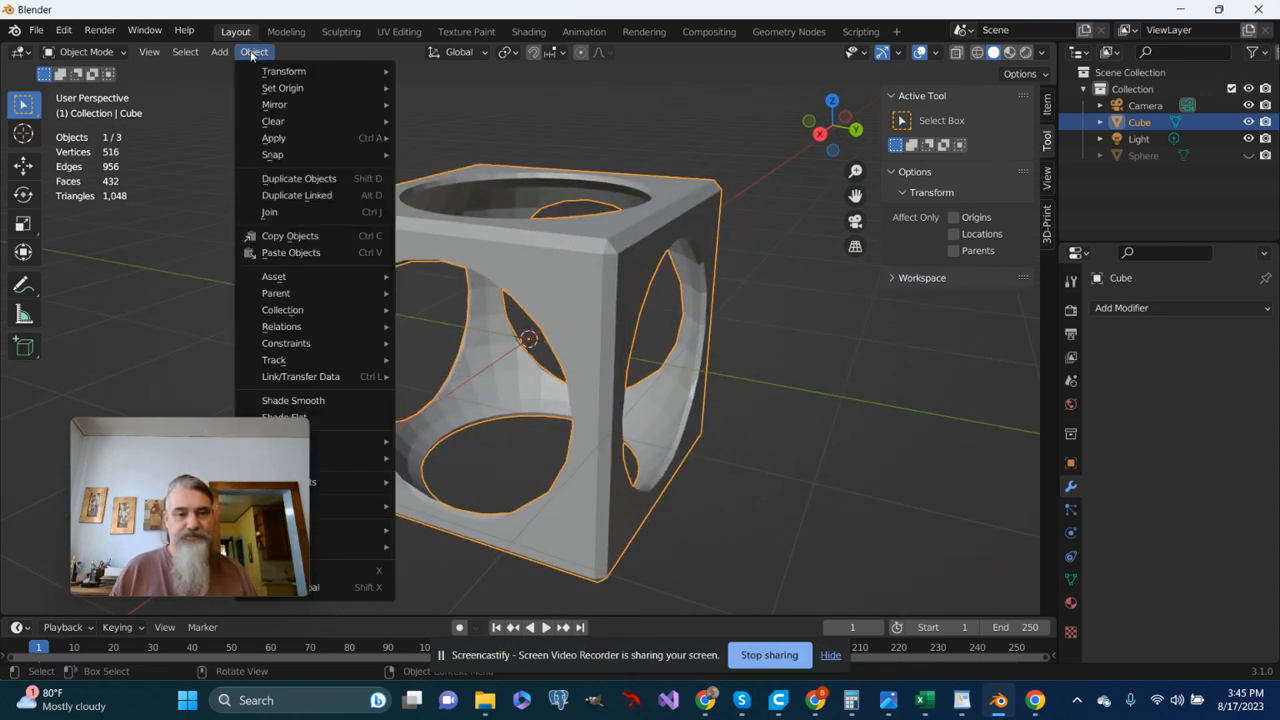
left_click(322, 400)
Examine the shading on the hollow cube's outer edges and the inner surfaces around its round openings.
middle_click_drag(609, 325, 566, 235)
scroll(523, 335, "up", 5)
scroll(606, 320, "down", 6)
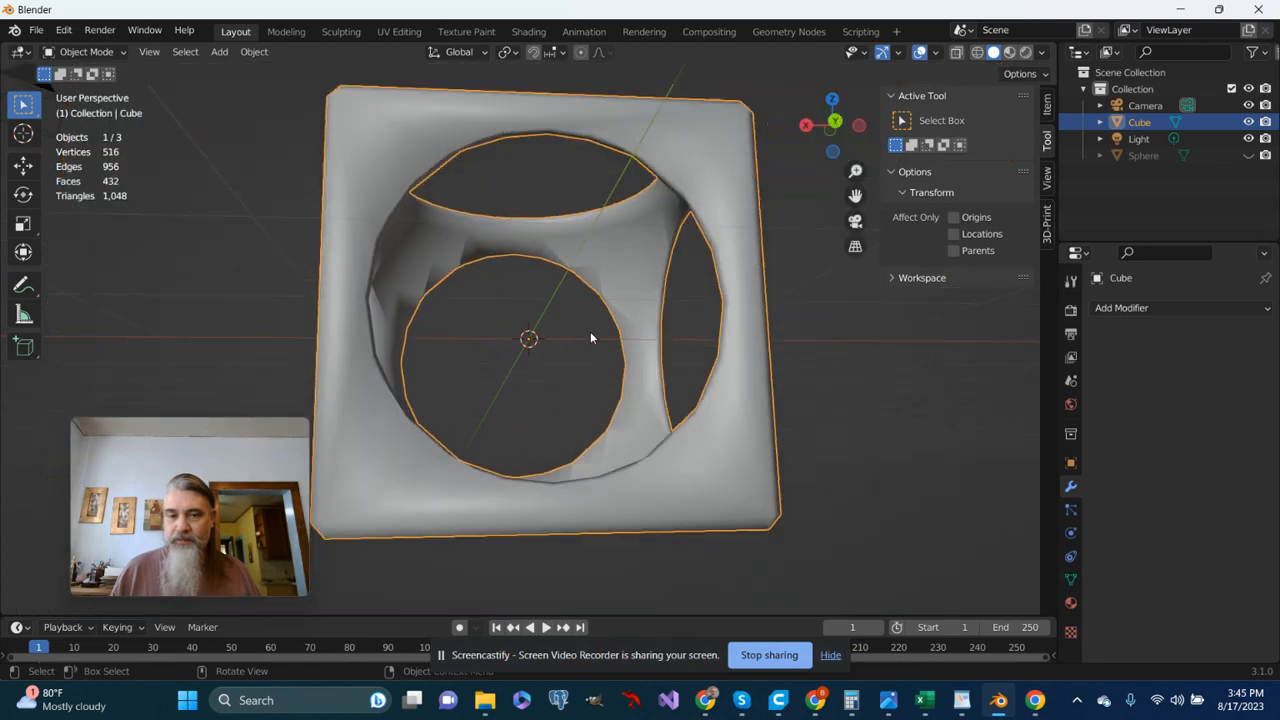
middle_click_drag(590, 331, 667, 475)
middle_click_drag(543, 300, 443, 251)
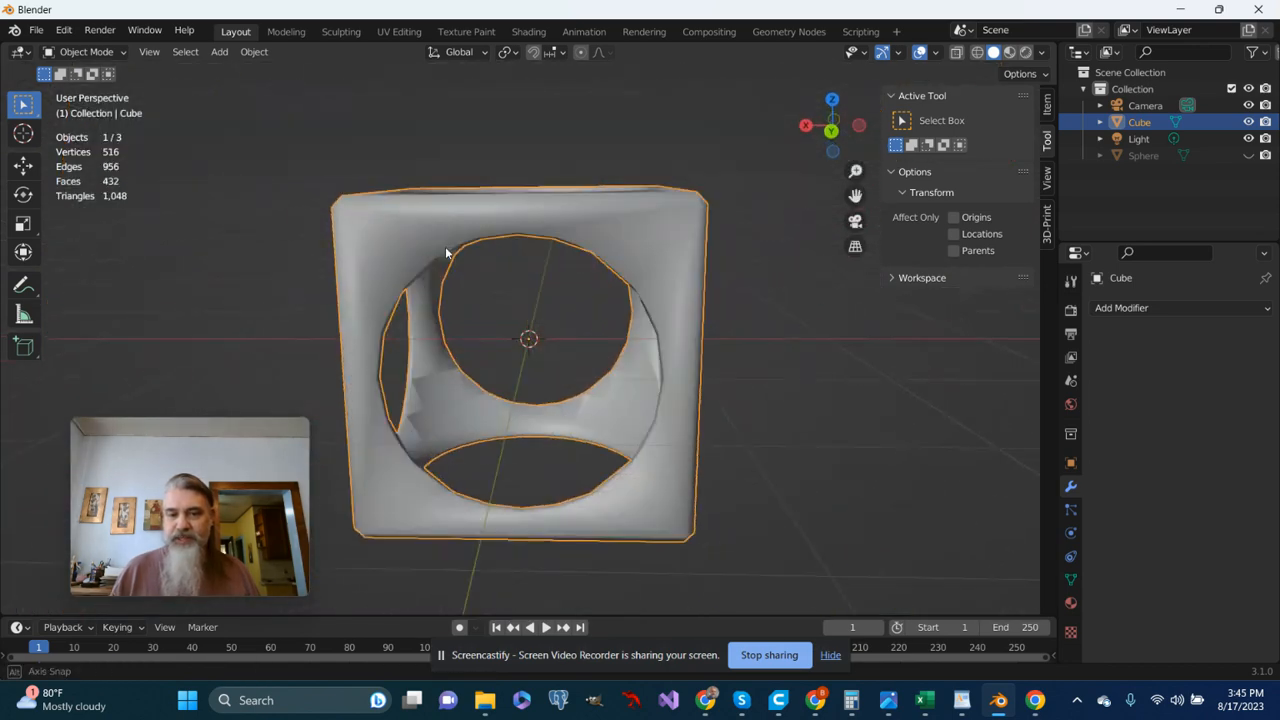
scroll(450, 310, "up", 5)
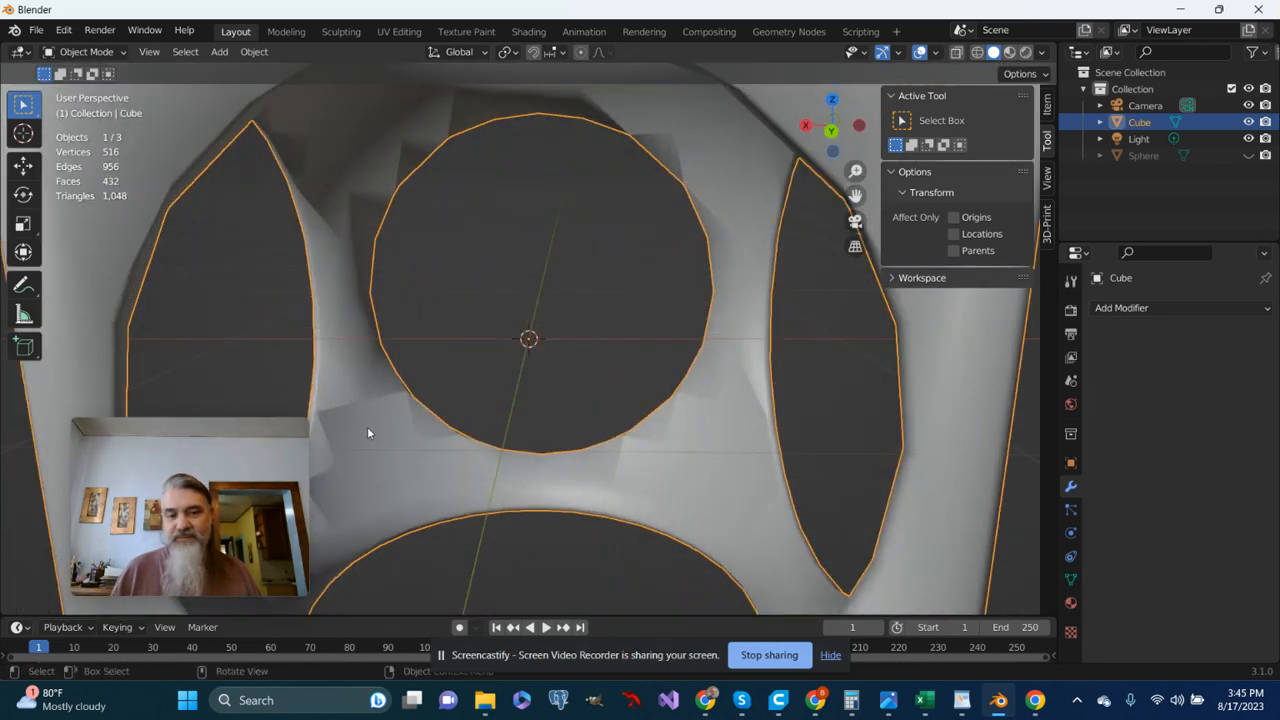
scroll(370, 427, "down", 5)
middle_click_drag(372, 427, 502, 472)
scroll(426, 428, "down", 1)
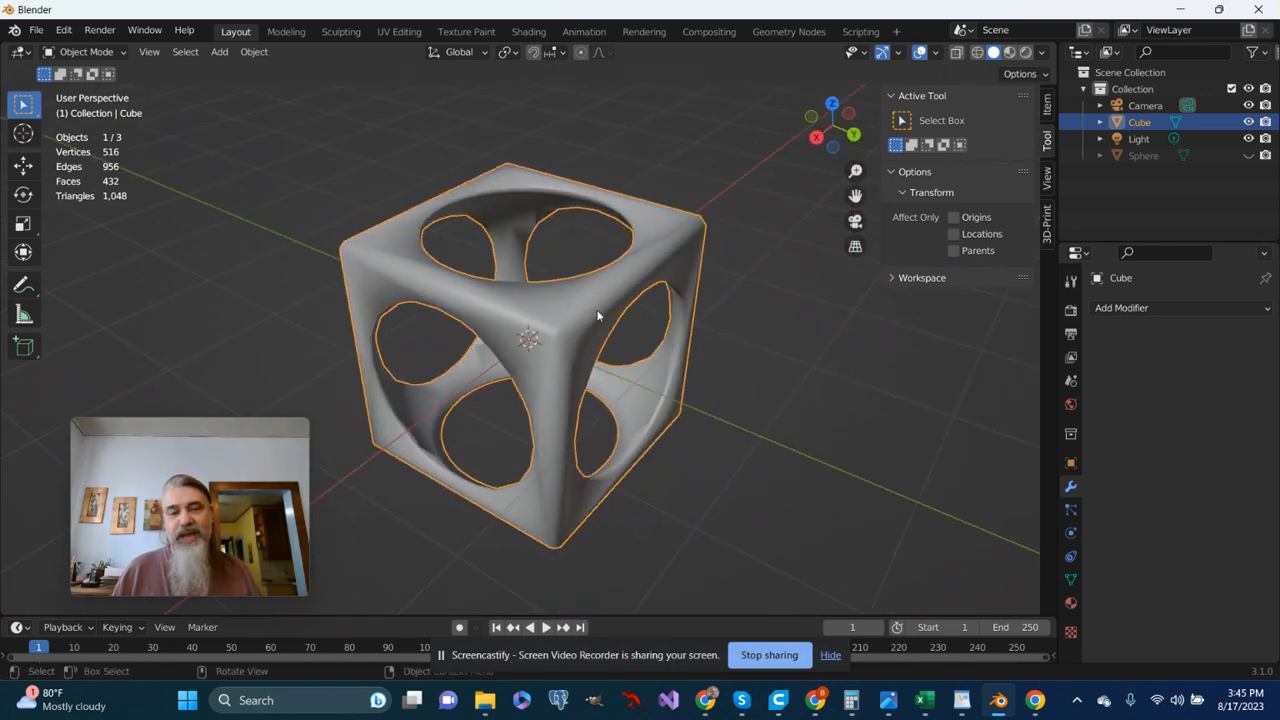
scroll(600, 338, "up", 4)
middle_click_drag(600, 338, 518, 346)
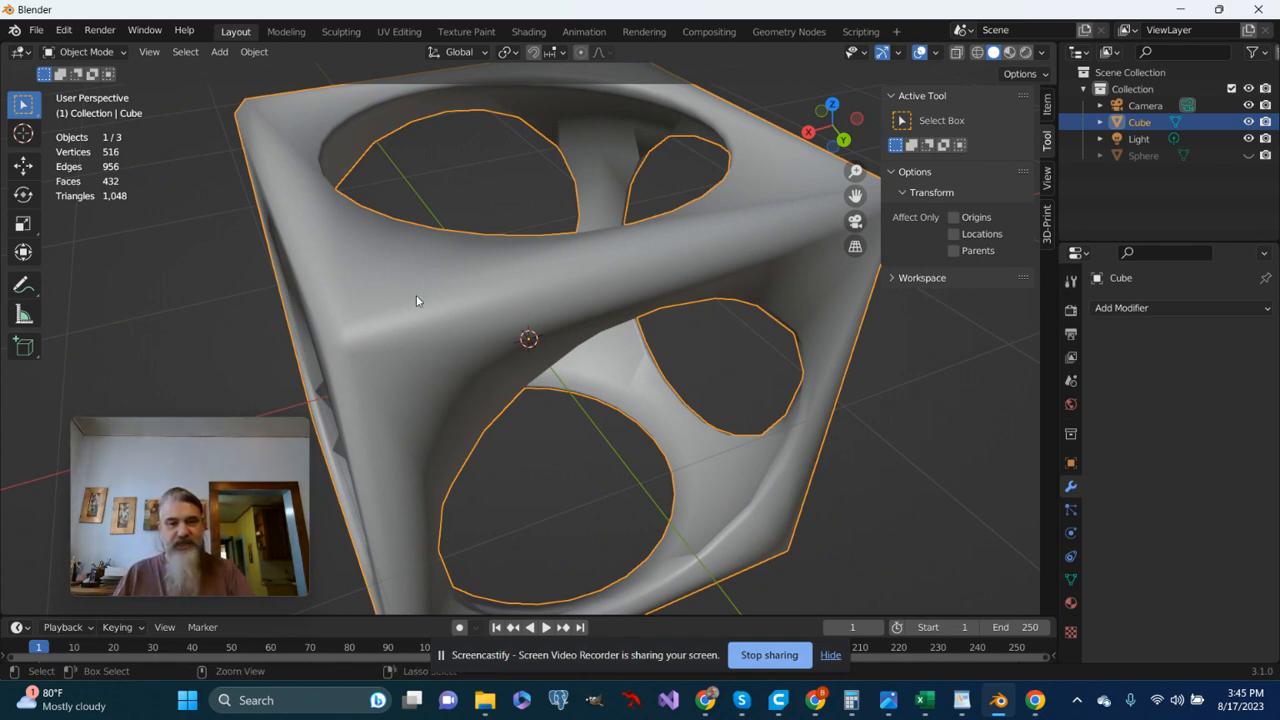
Undo the smooth shading on the hollow cube and check the faces inside its openings.
scroll(417, 300, "down", 6)
middle_click_drag(419, 297, 267, 286)
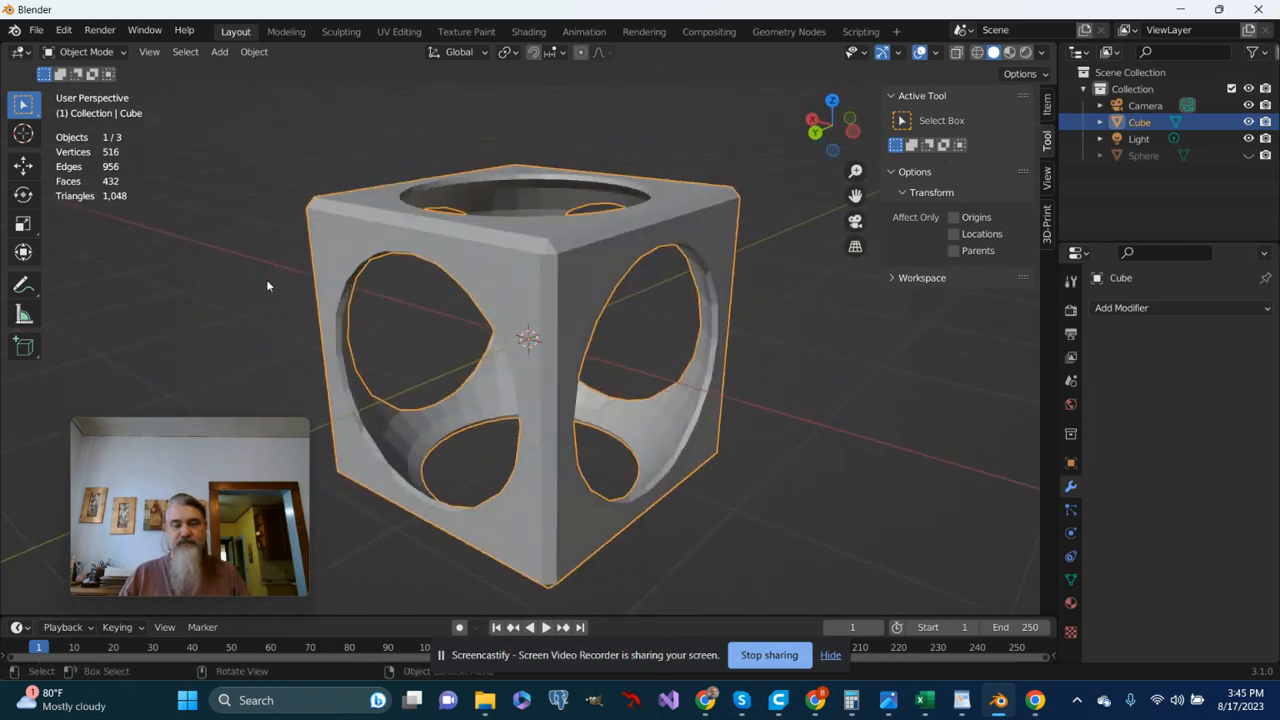
scroll(269, 281, "up", 8)
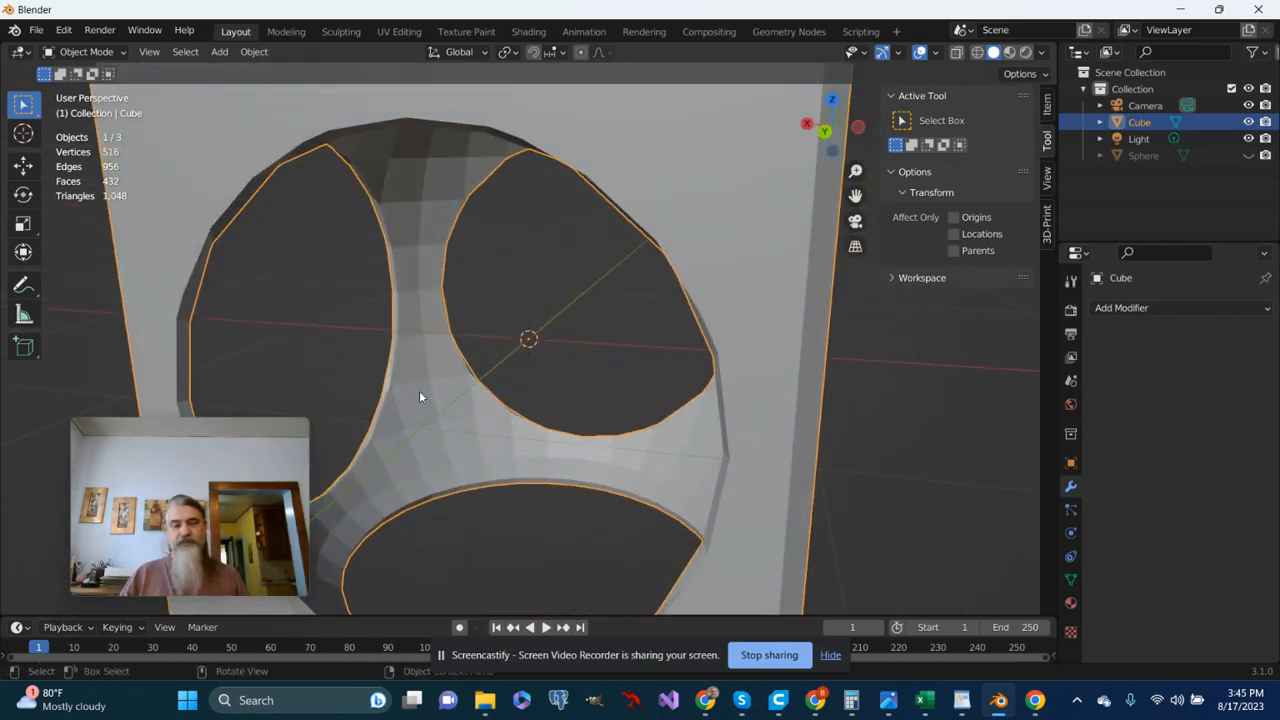
scroll(421, 397, "down", 2)
scroll(428, 397, "down", 4)
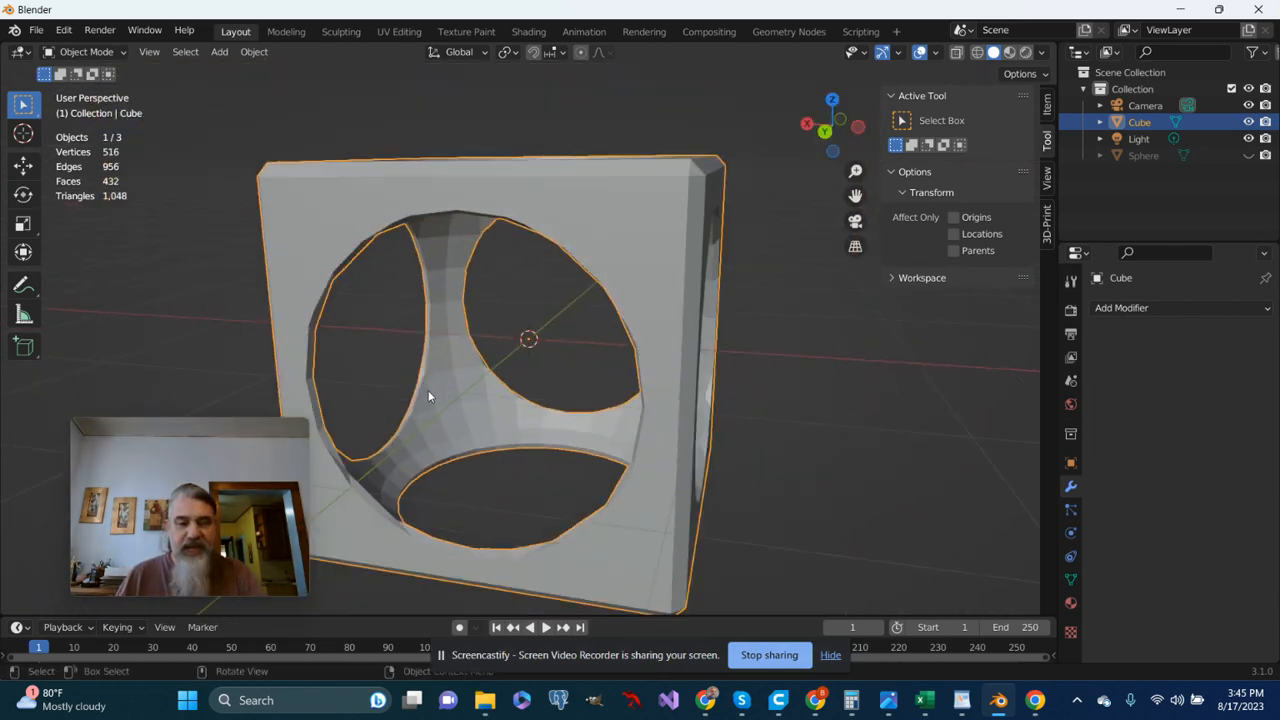
middle_click_drag(417, 408, 448, 427)
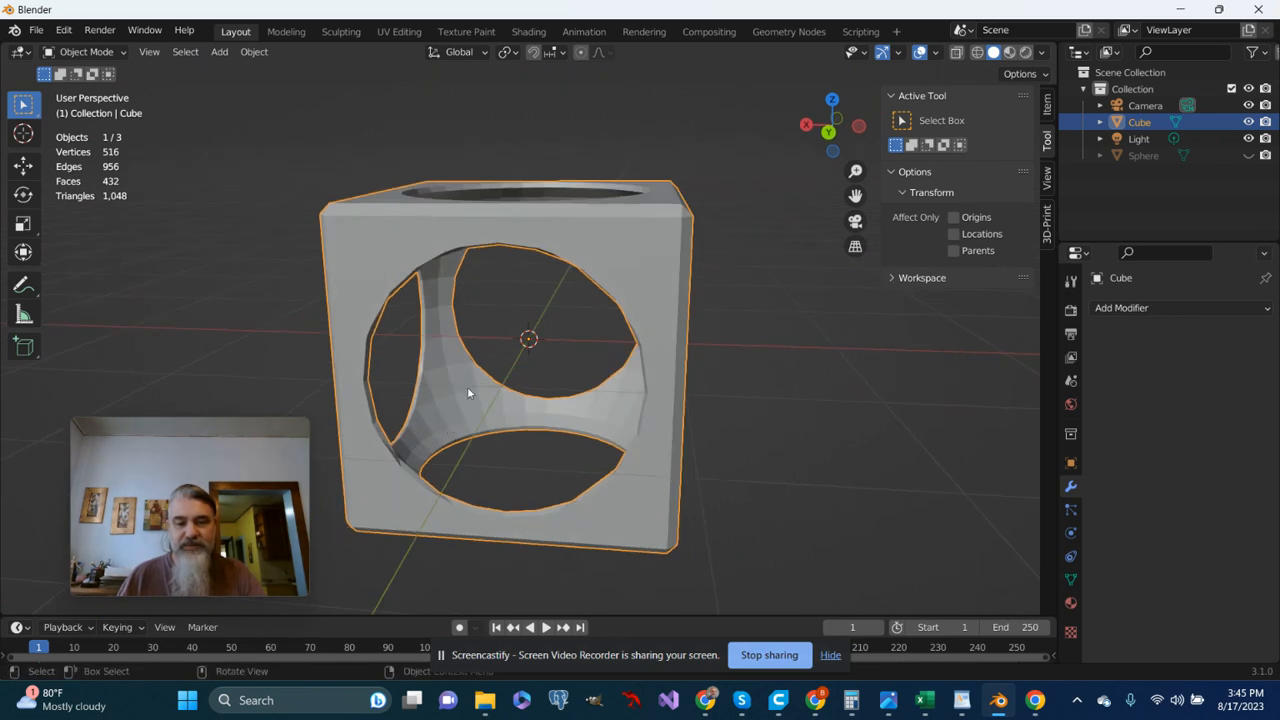
Try Shade Smooth on a small patch of the hollow cube's inner faces between the round openings.
key("Tab")
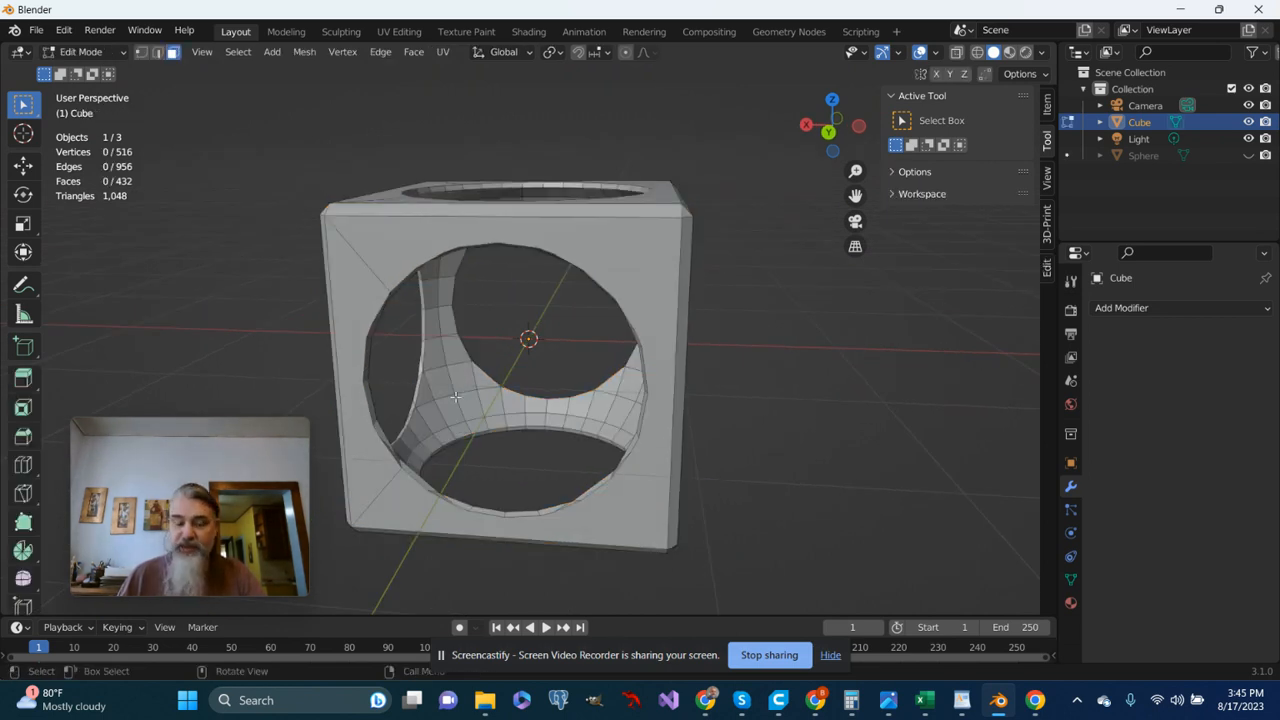
scroll(445, 410, "up", 3)
key("b")
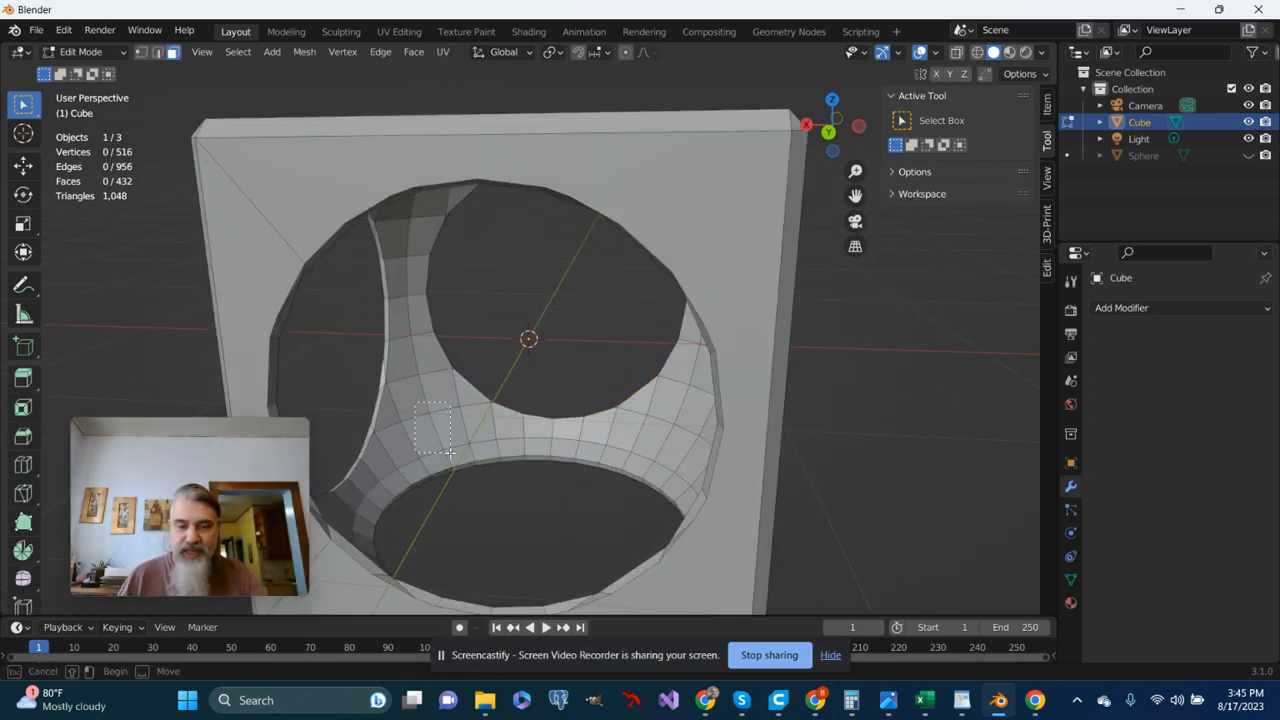
left_click_drag(450, 452, 450, 453)
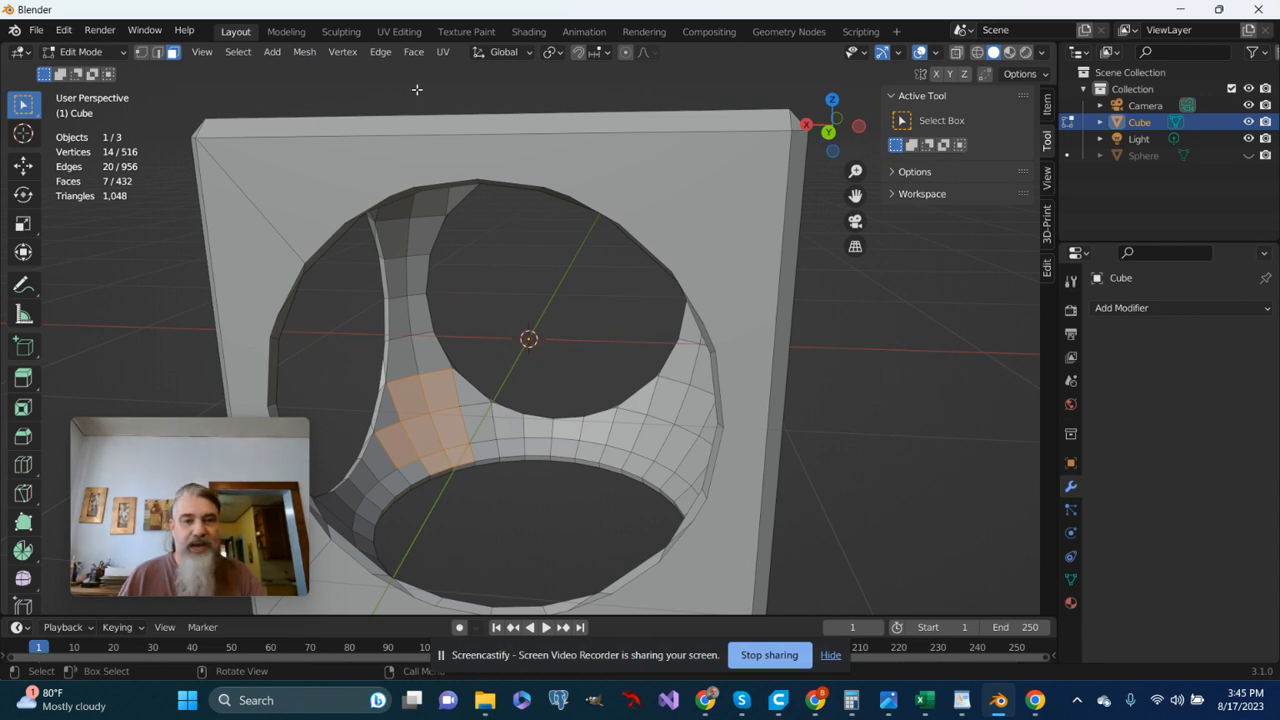
left_click(404, 54)
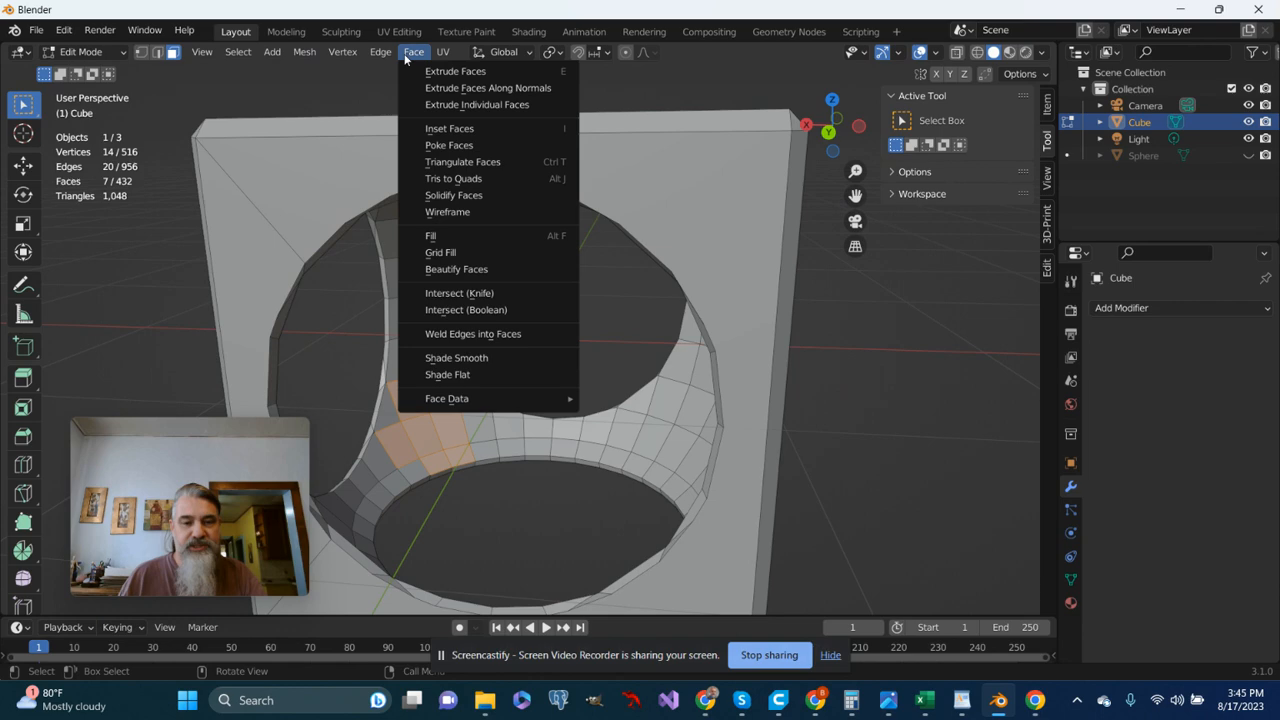
left_click(451, 356)
key("Tab")
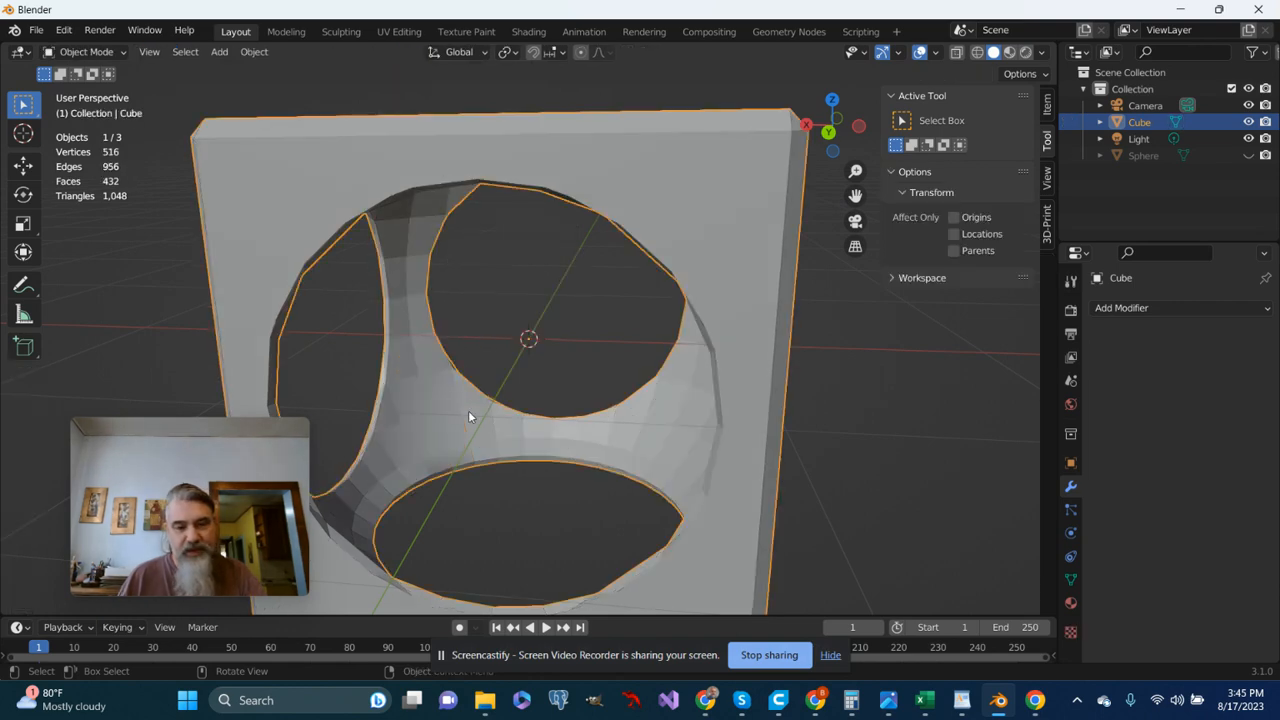
scroll(455, 478, "up", 3)
middle_click_drag(454, 479, 423, 403)
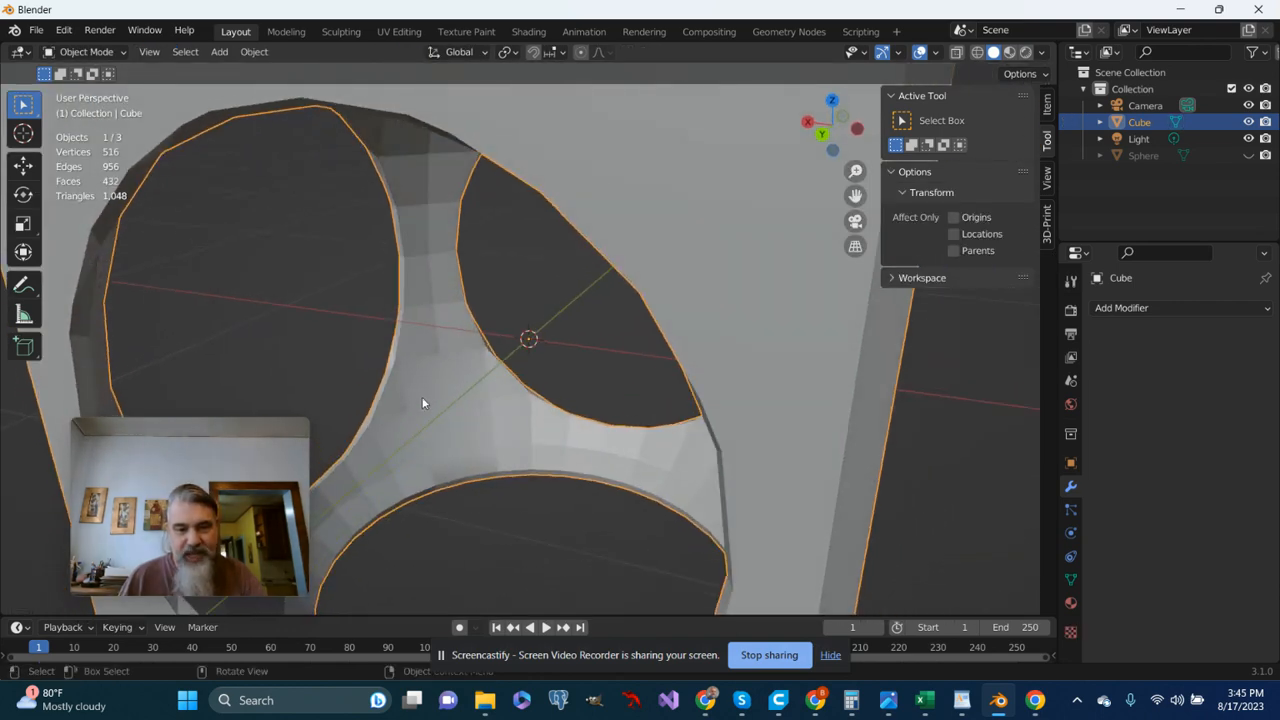
Select all faces of the hollow cube in Edit Mode, using X-ray to include the hidden ones.
scroll(449, 400, "down", 5)
scroll(446, 440, "down", 5)
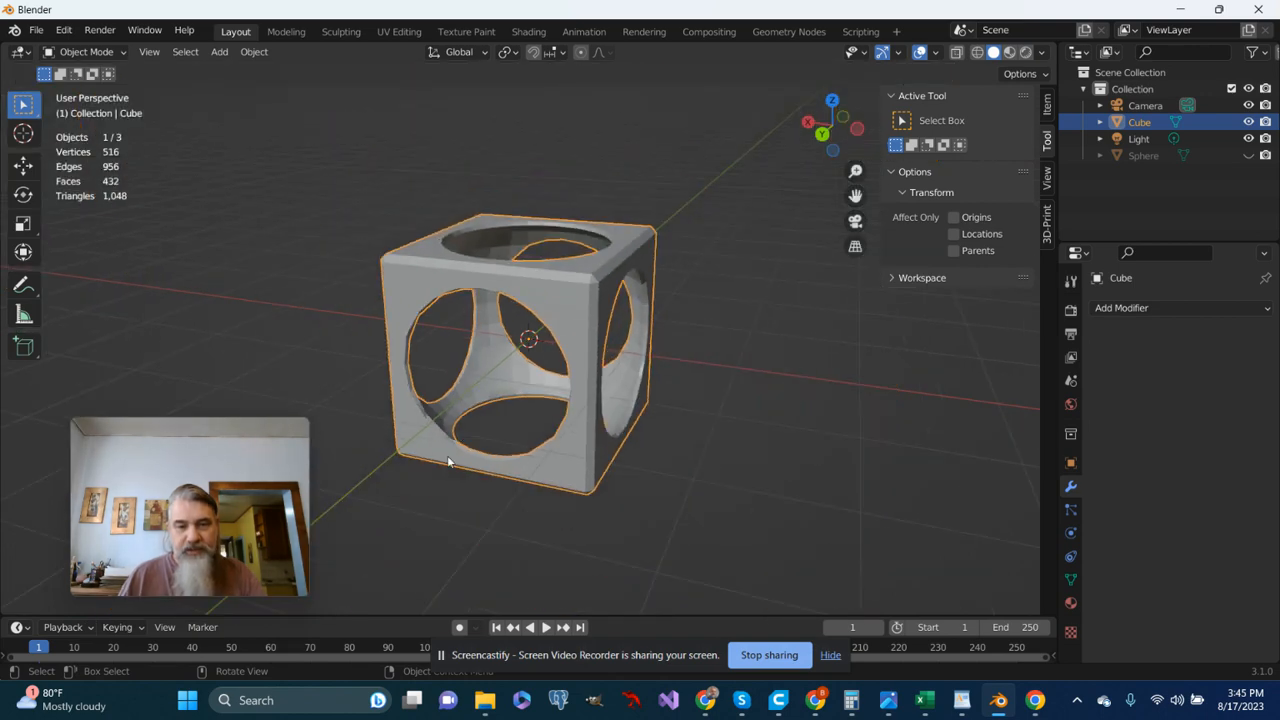
middle_click_drag(460, 463, 668, 444)
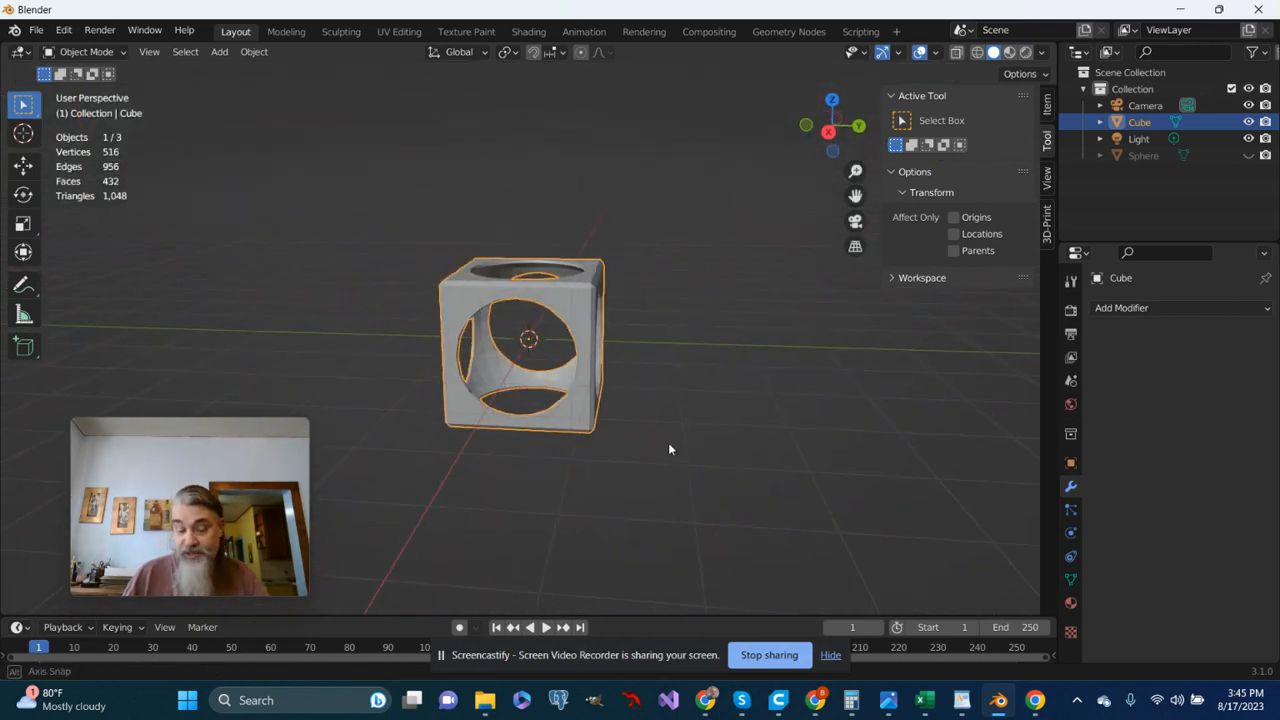
key("Tab")
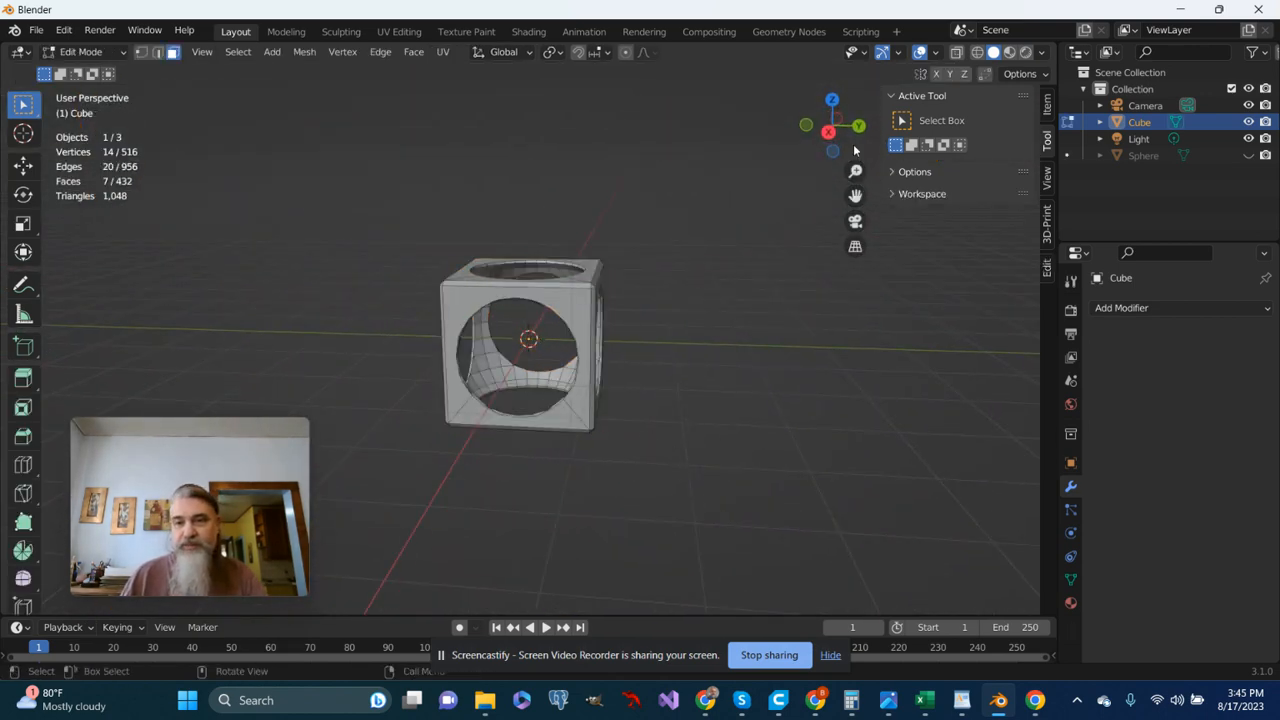
key("alt+z")
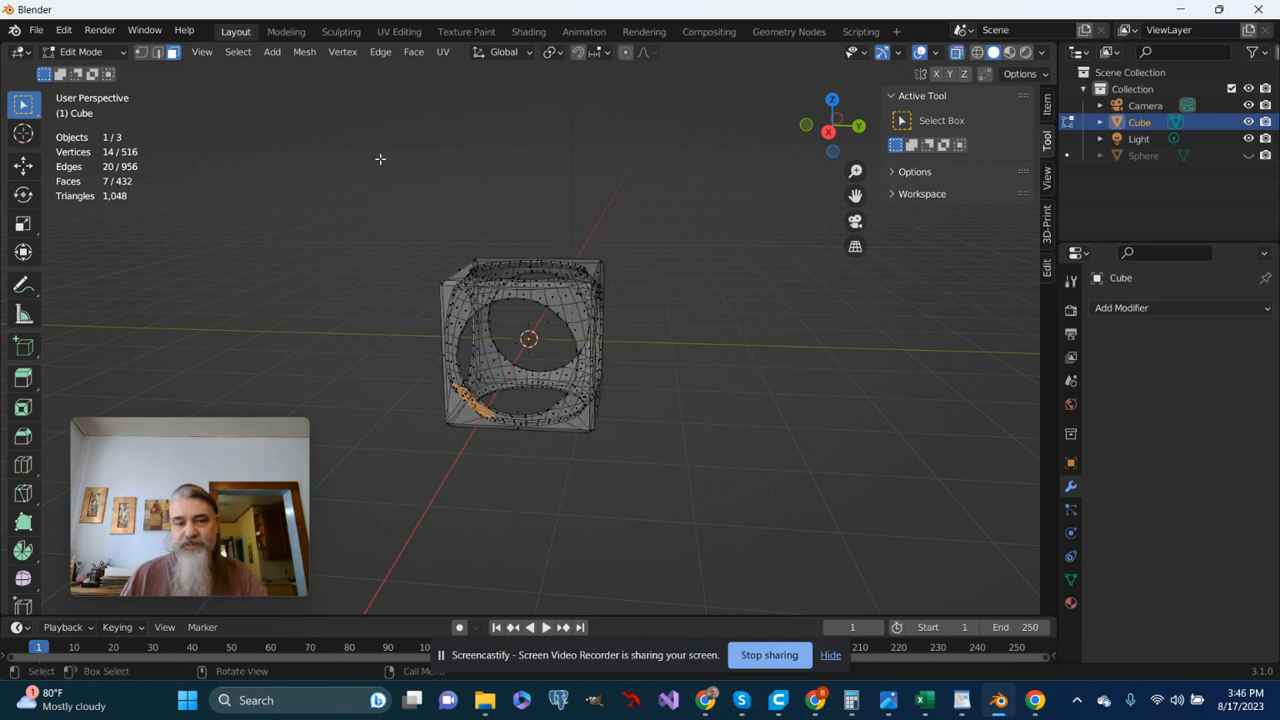
left_click_drag(380, 158, 669, 491)
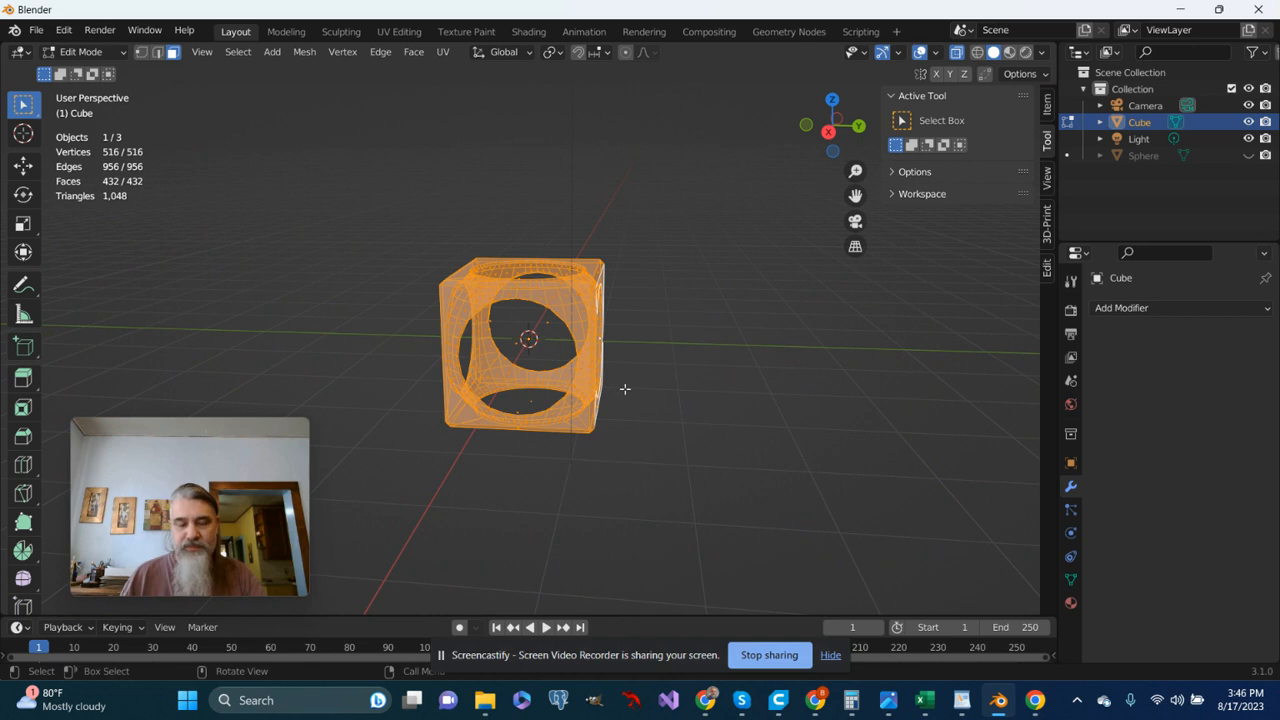
left_click(957, 52)
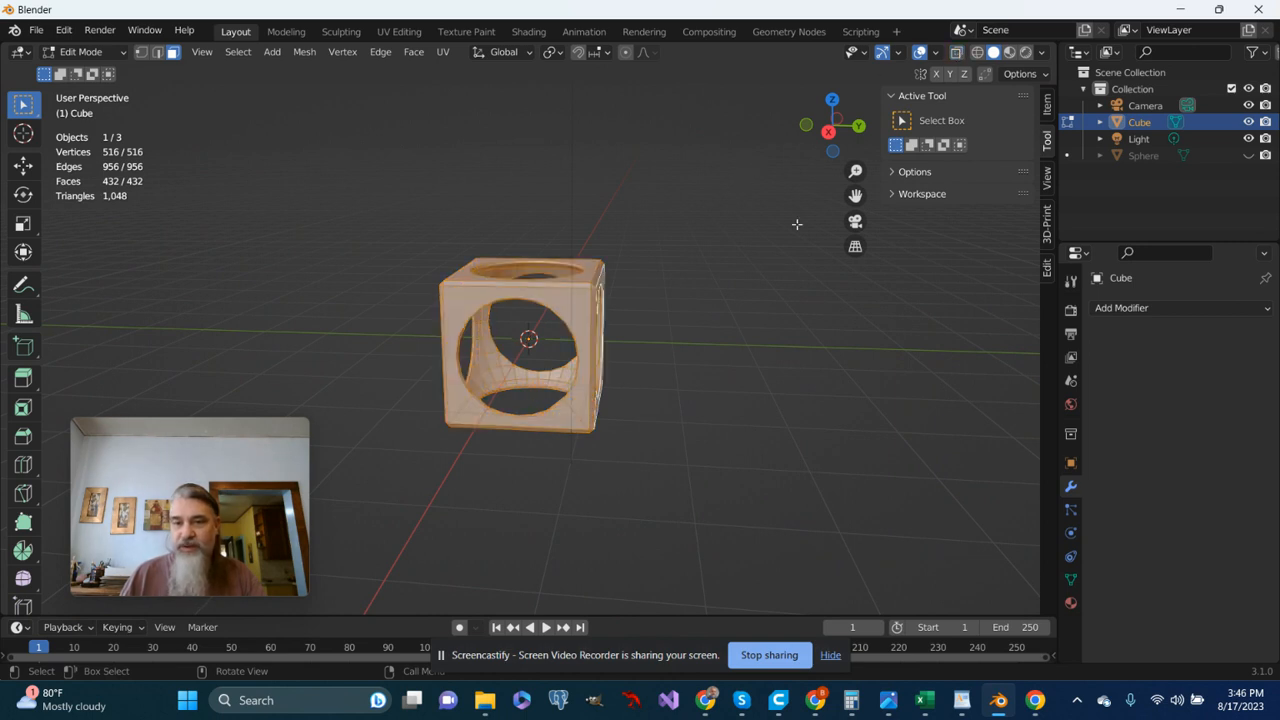
Deselect the cube's flat outer faces, beveled edges and corners on every side, keeping only the curved inner faces selected.
scroll(626, 366, "up", 4)
middle_click_drag(626, 366, 730, 393)
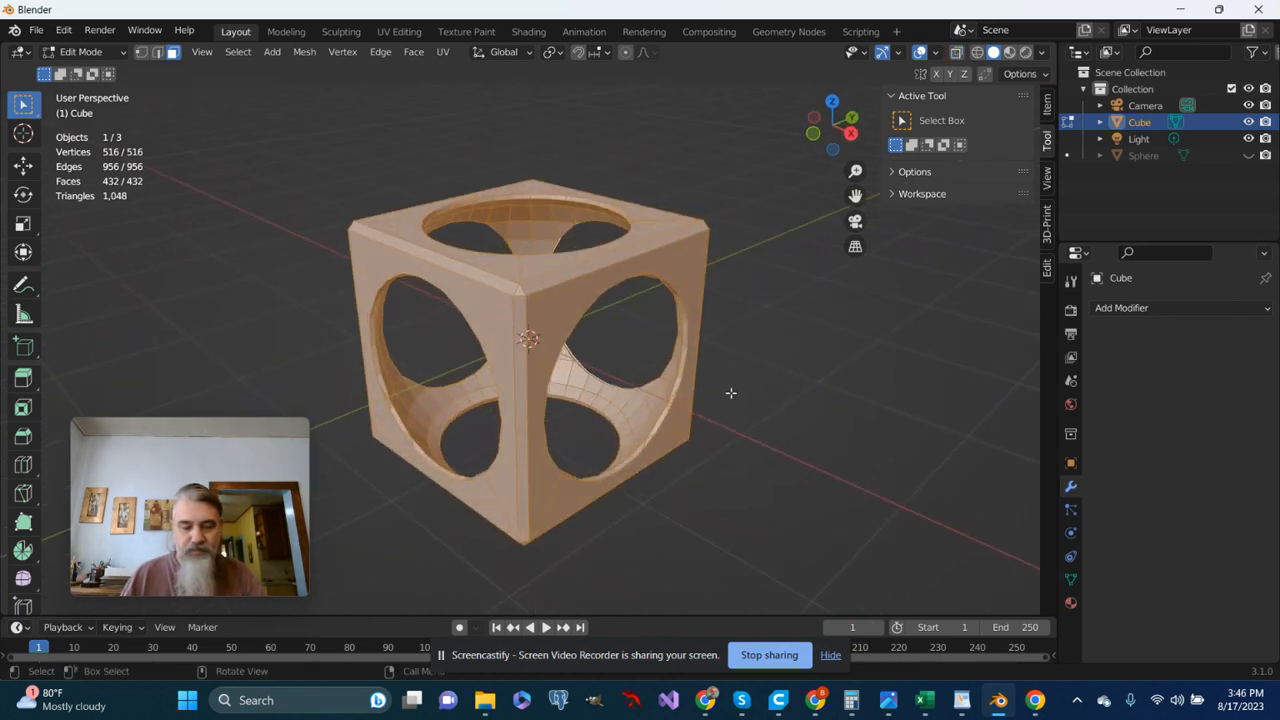
left_click_drag(494, 276, 530, 318, "ctrl")
middle_click_drag(530, 318, 527, 305)
left_click_drag(522, 291, 551, 318, "ctrl")
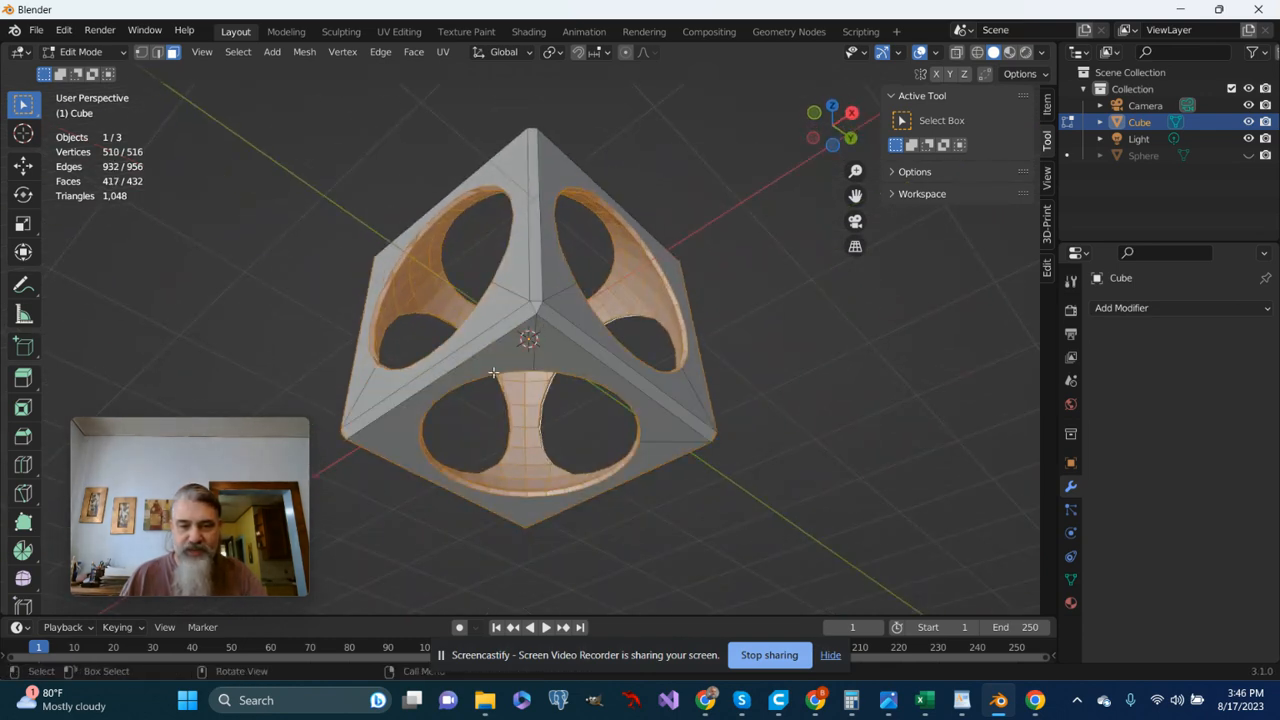
middle_click_drag(518, 374, 740, 424)
left_click_drag(580, 393, 617, 429, "ctrl")
middle_click_drag(617, 429, 734, 430)
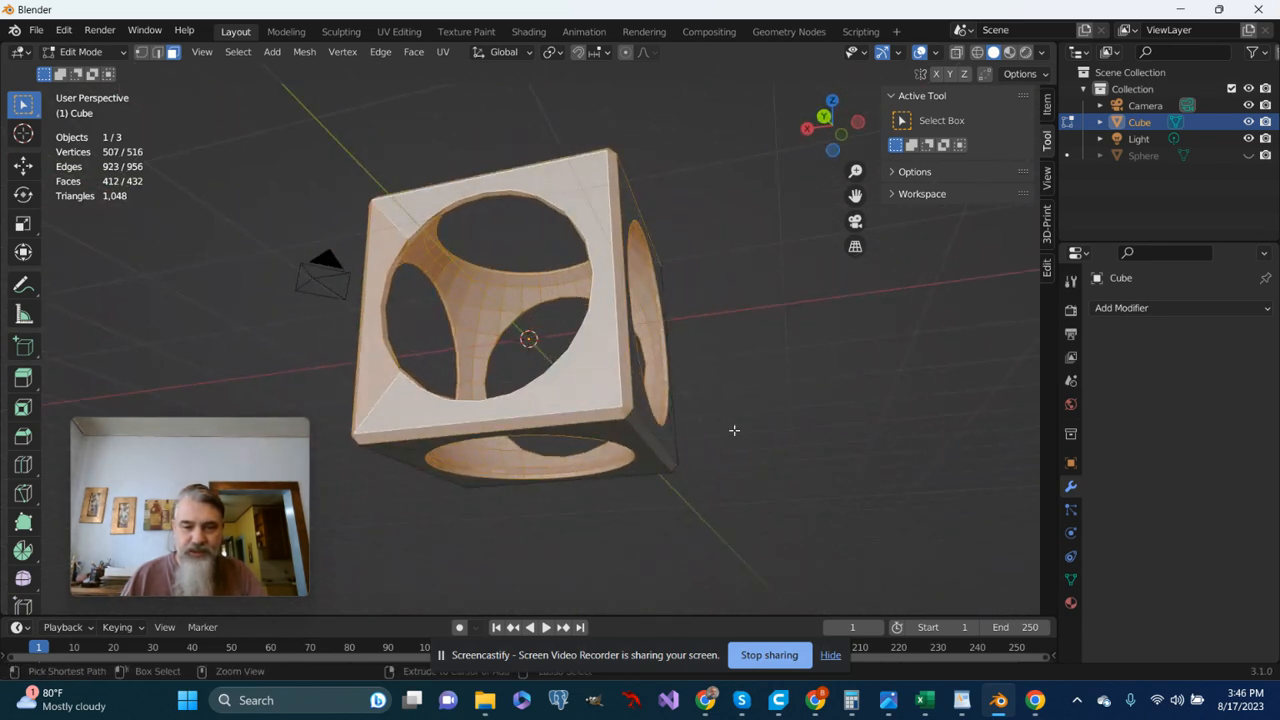
left_click_drag(596, 384, 631, 419, "ctrl")
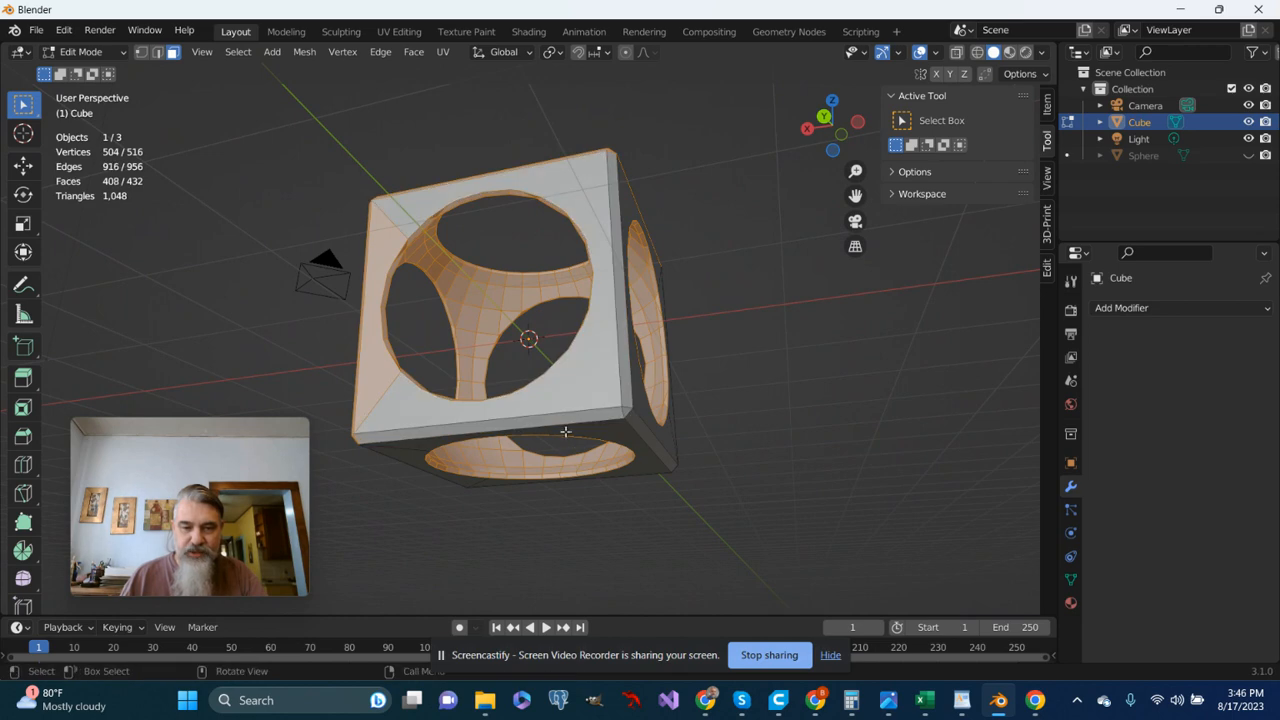
middle_click_drag(631, 419, 614, 433)
left_click_drag(520, 393, 558, 445, "ctrl")
middle_click_drag(565, 419, 551, 372)
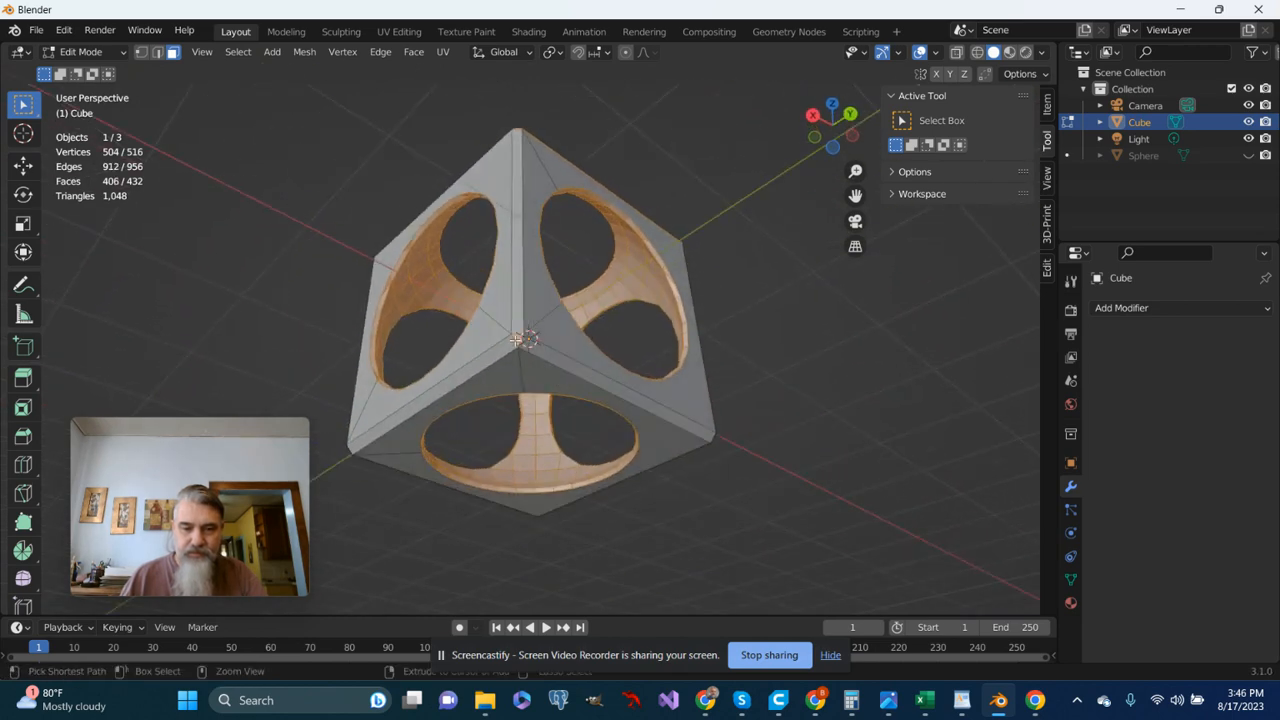
left_click_drag(513, 332, 528, 350, "ctrl")
middle_click_drag(532, 356, 648, 375)
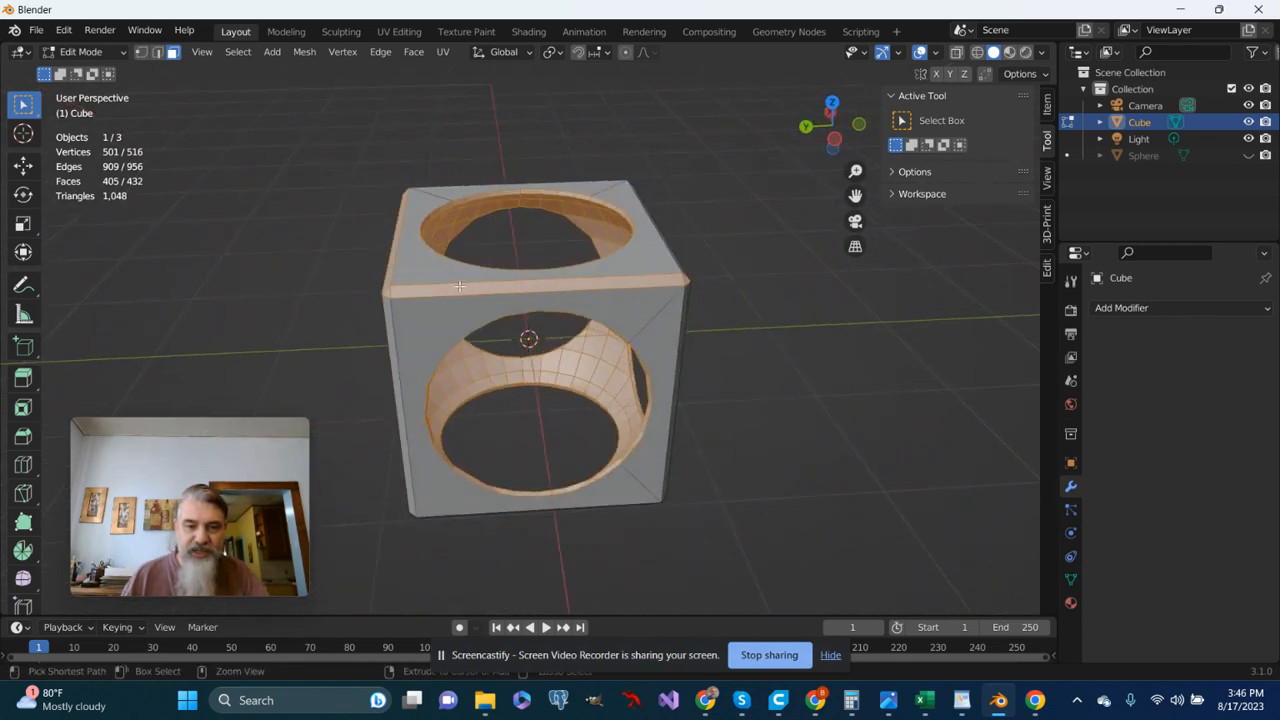
middle_click_drag(378, 291, 470, 305)
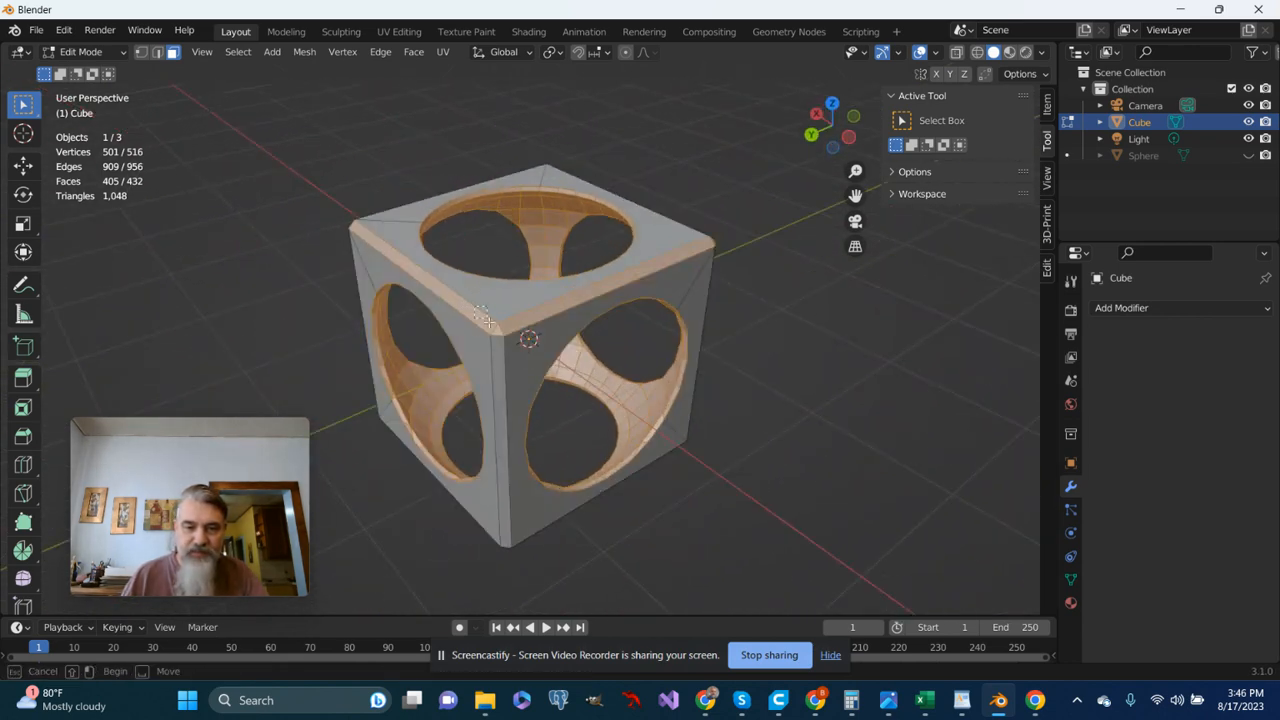
left_click_drag(474, 307, 512, 345, "ctrl")
scroll(523, 337, "down", 5)
middle_click_drag(523, 337, 528, 422)
scroll(548, 373, "up", 6)
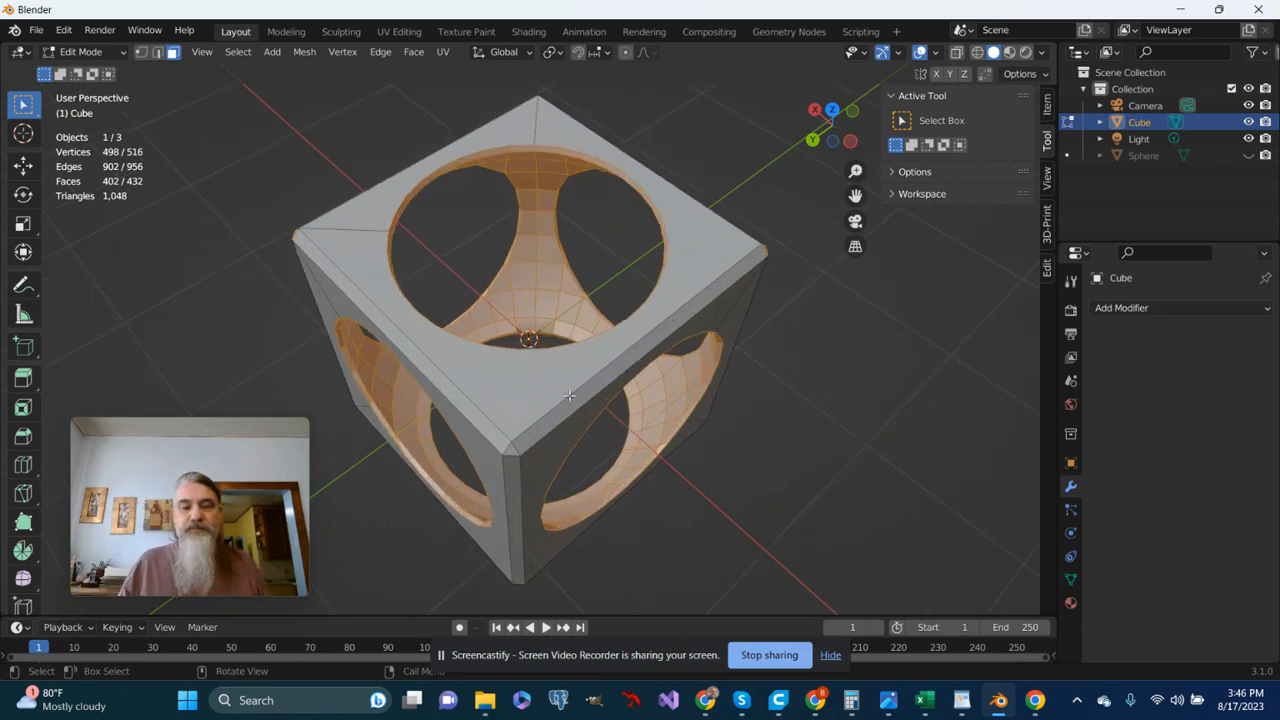
Apply Shade Smooth to the selected inner faces and return to Object Mode.
left_click(414, 55)
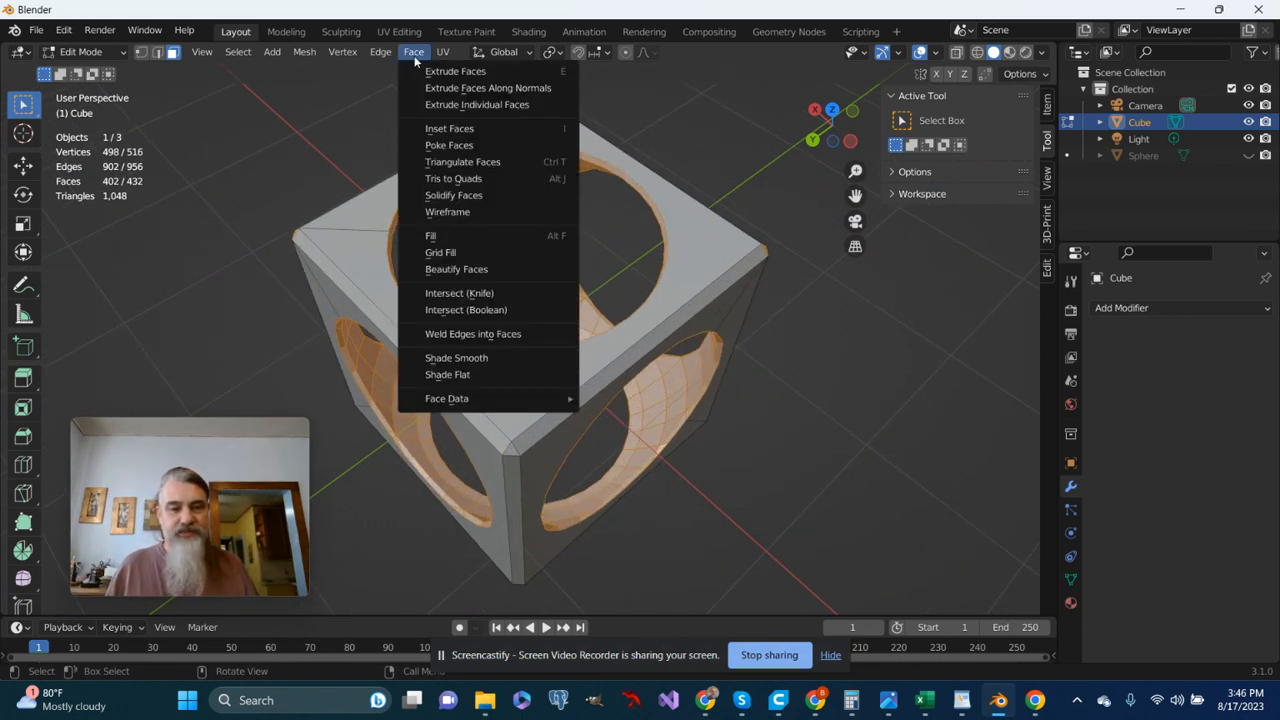
left_click(443, 359)
scroll(443, 360, "up", 4)
middle_click_drag(440, 362, 381, 374)
scroll(382, 380, "down", 5)
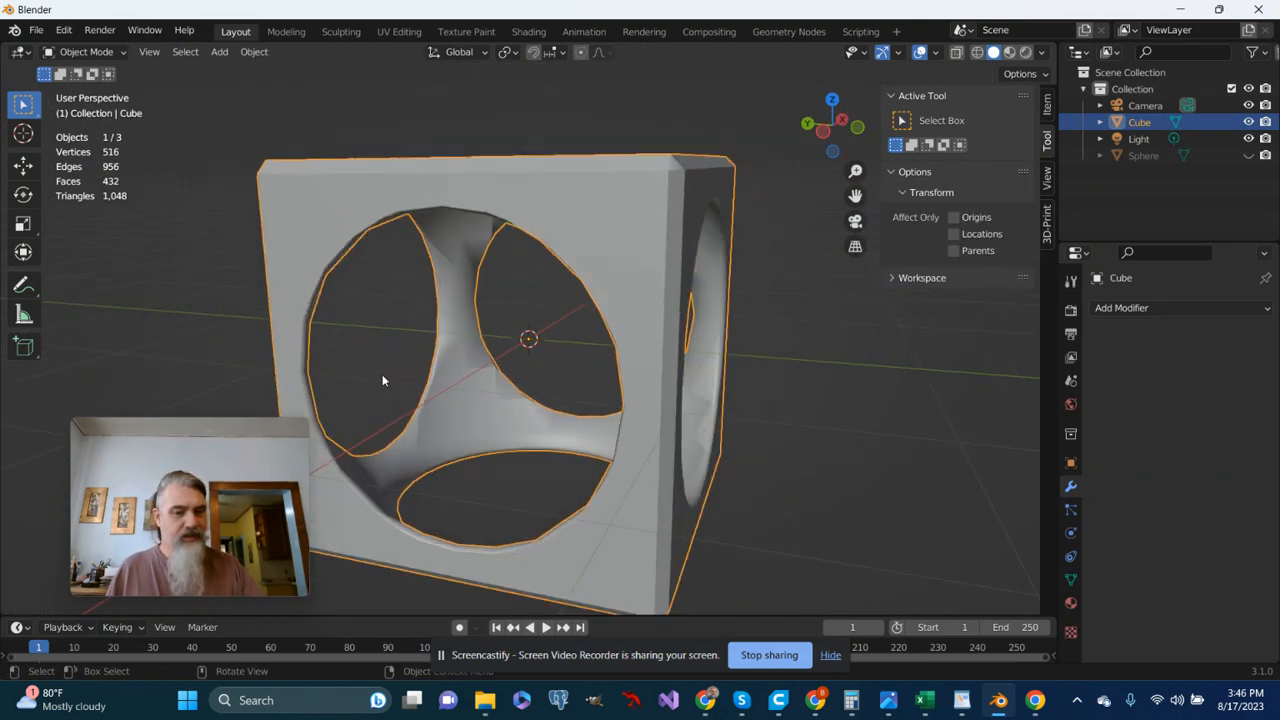
Examine the shading of the inner surfaces through the round openings from several sides of the cube.
middle_click_drag(383, 378, 846, 437)
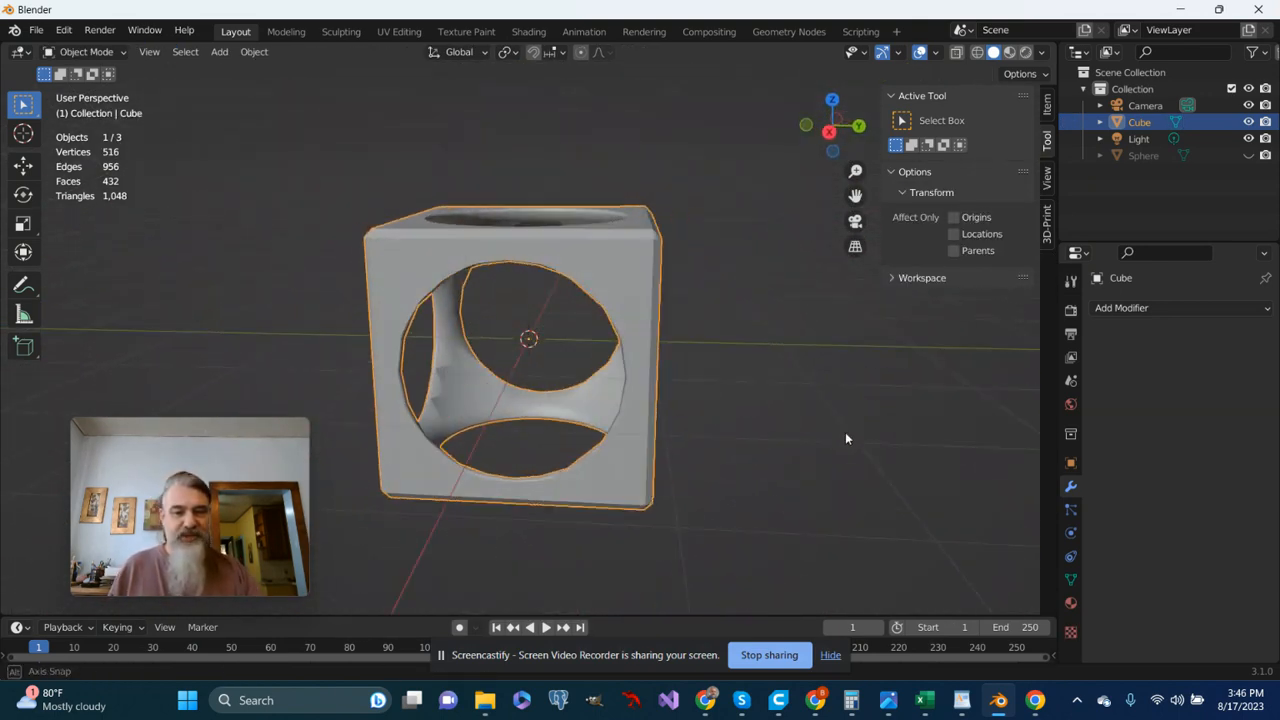
scroll(571, 467, "up", 3)
middle_click_drag(570, 466, 514, 417)
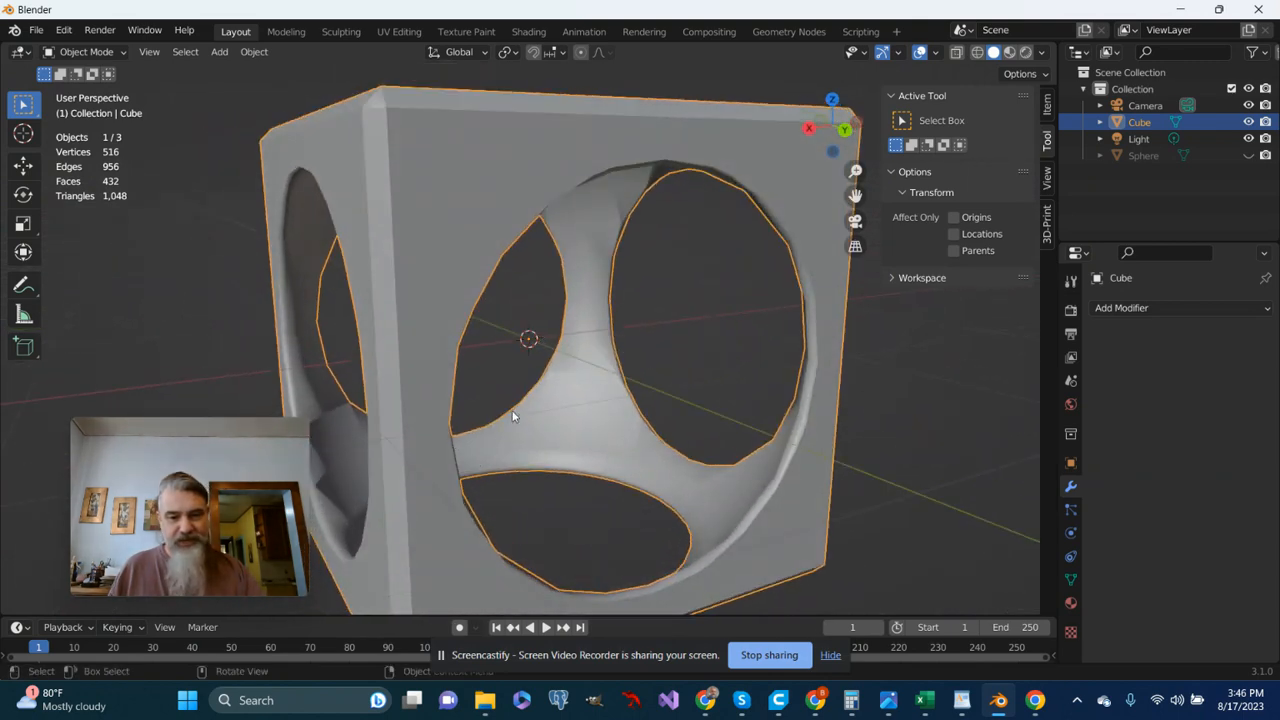
middle_click_drag(611, 359, 565, 401)
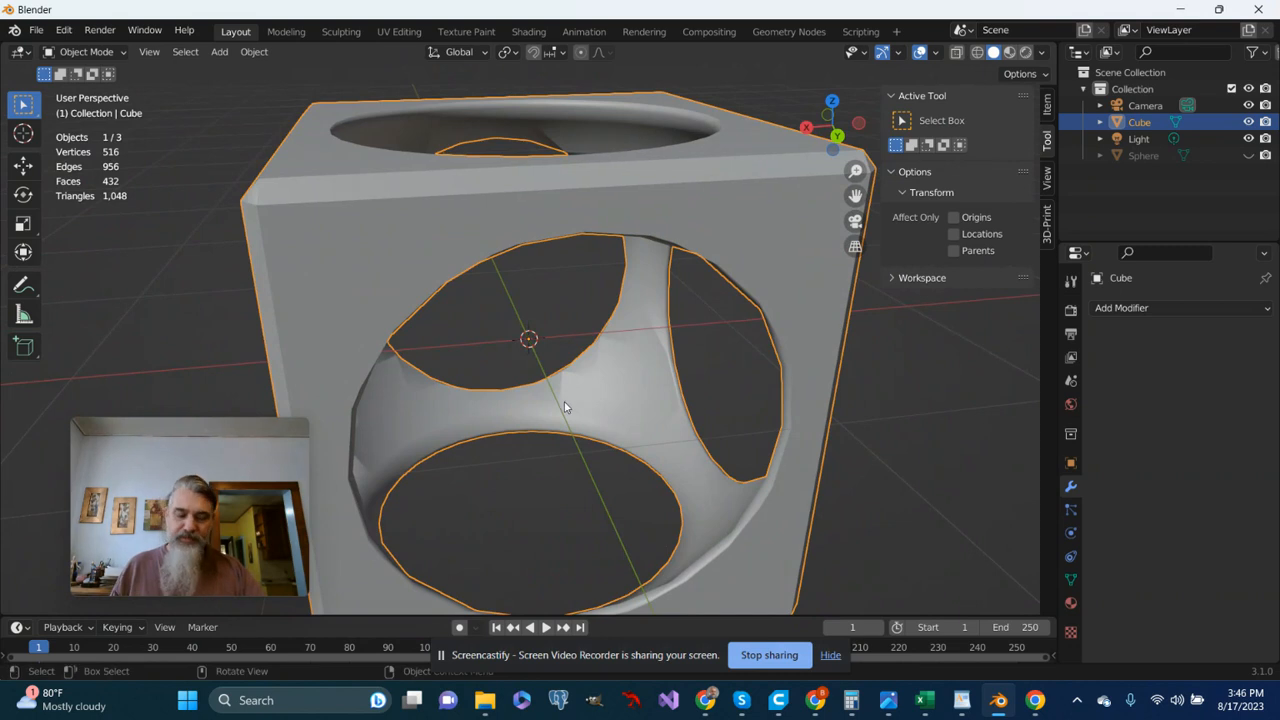
scroll(799, 422, "down", 3)
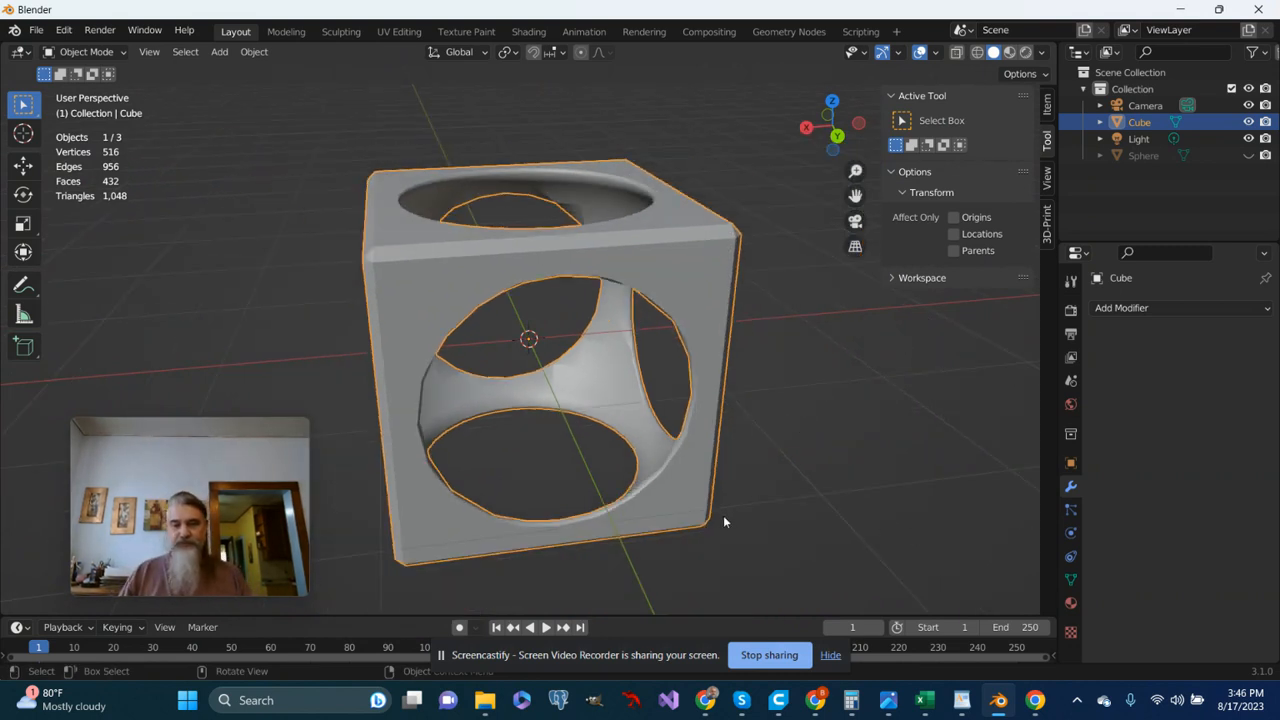
Enable Auto Smooth in the cube's mesh normals settings and check the inner surfaces around the openings.
left_click(1070, 580)
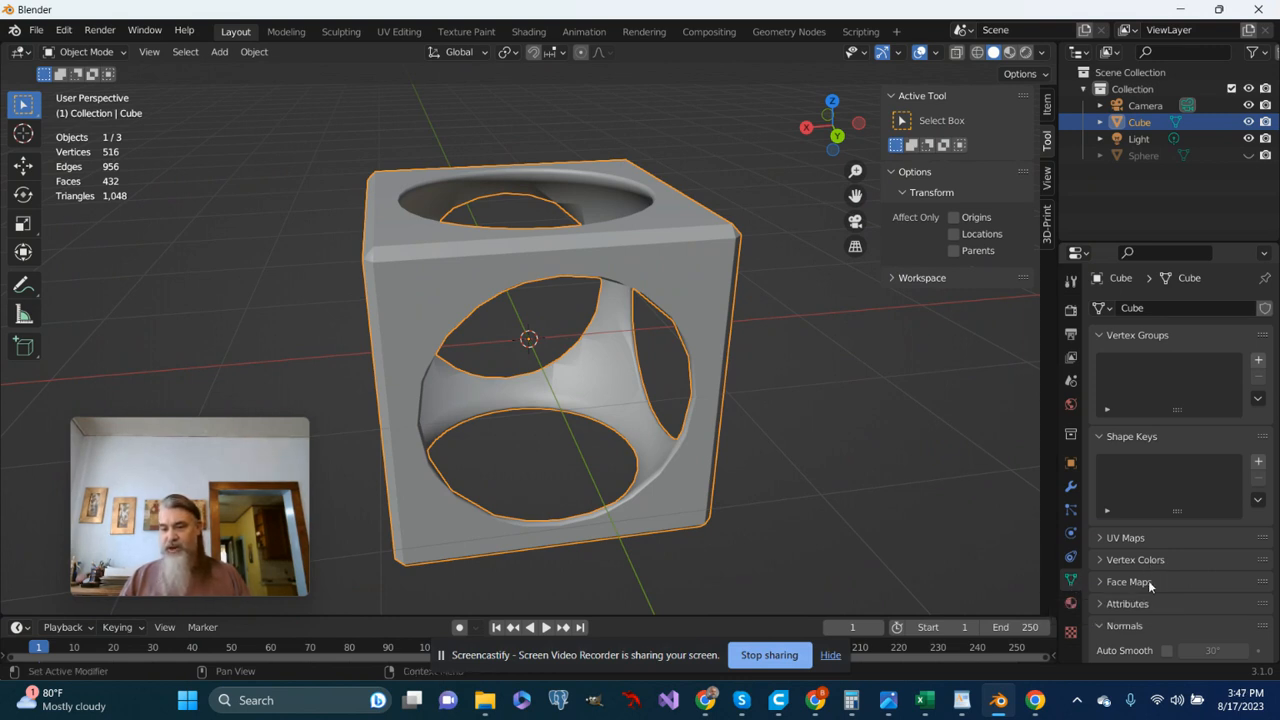
scroll(1149, 583, "down", 3)
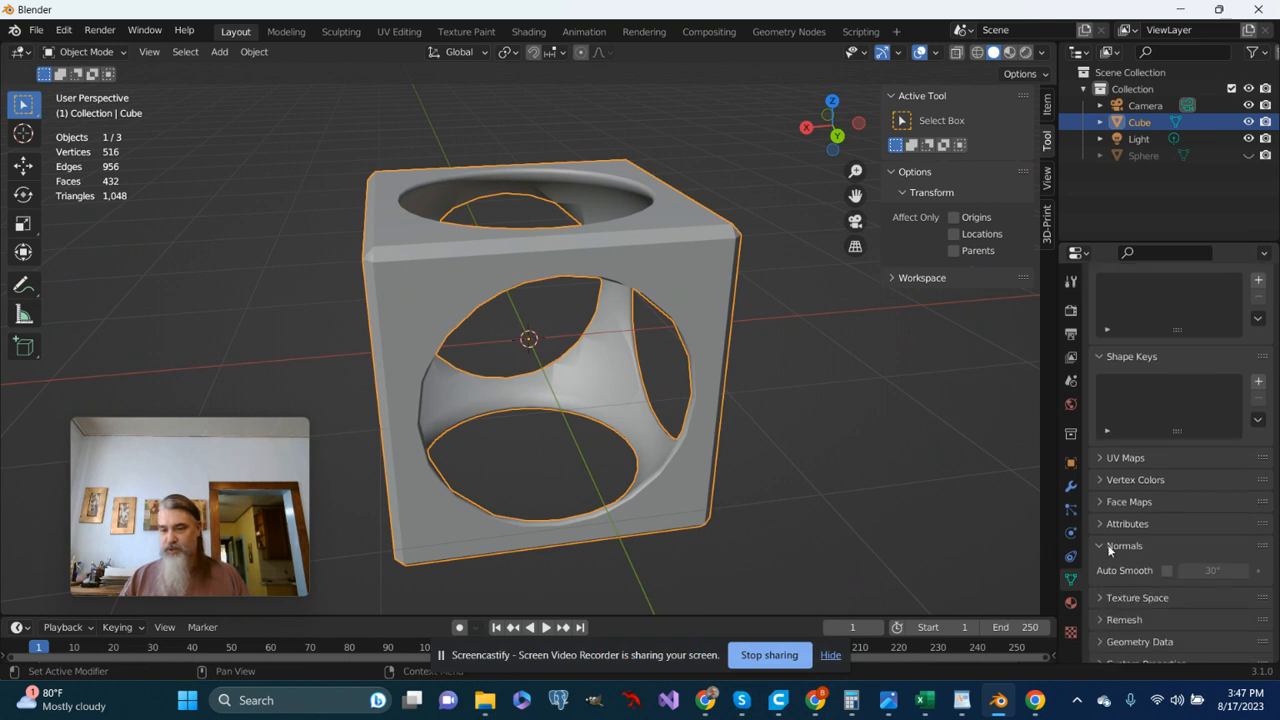
left_click(1103, 546)
left_click(1101, 565)
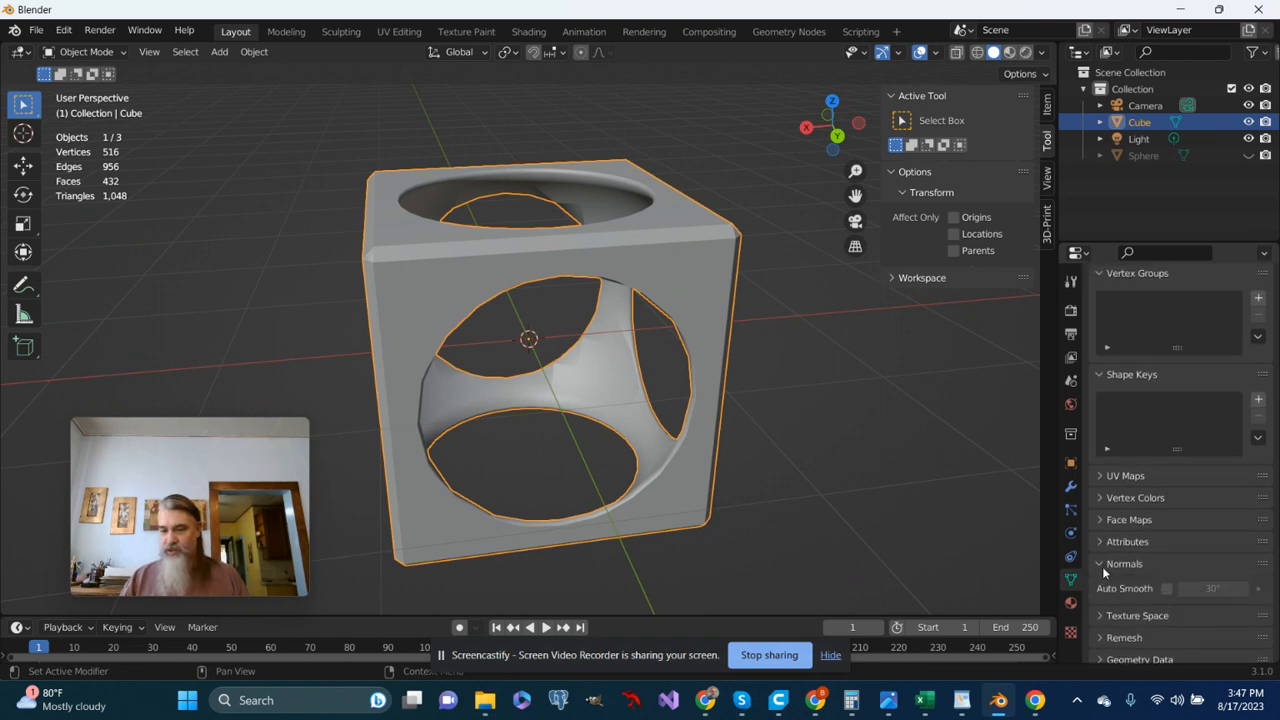
left_click(1166, 589)
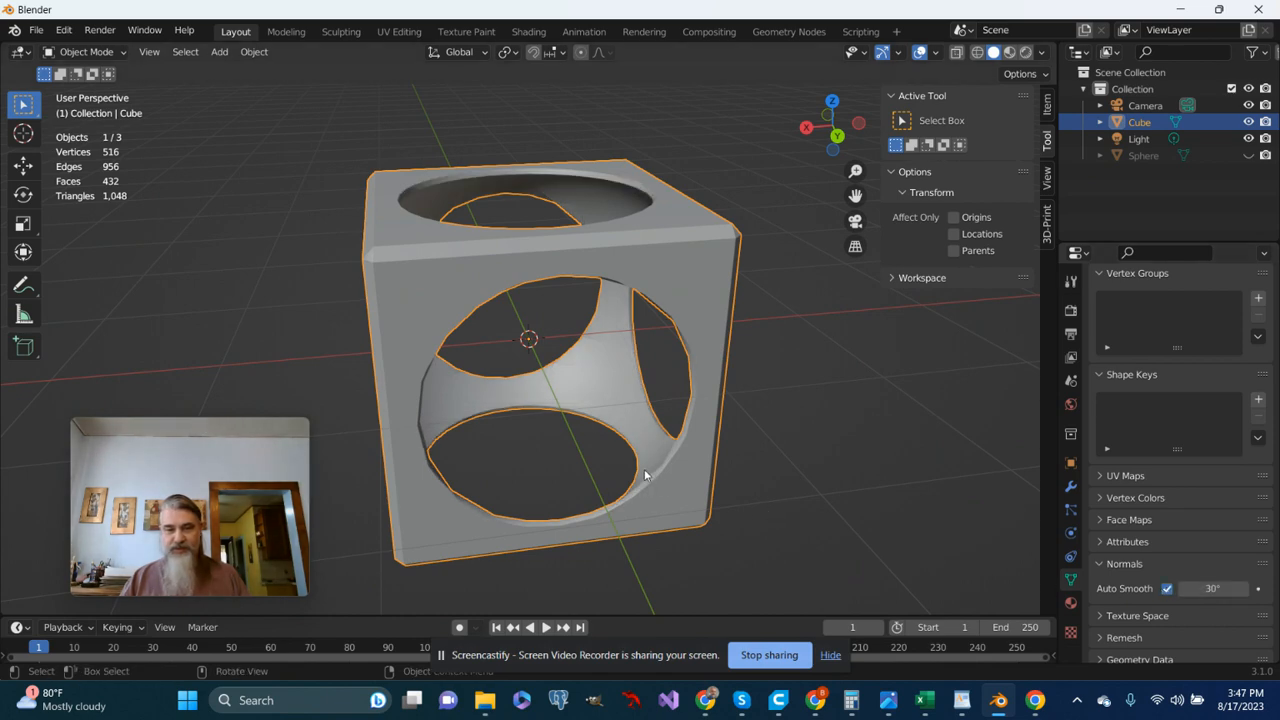
scroll(644, 476, "up", 5)
middle_click_drag(644, 476, 385, 475)
scroll(420, 475, "down", 5)
middle_click_drag(466, 443, 570, 433)
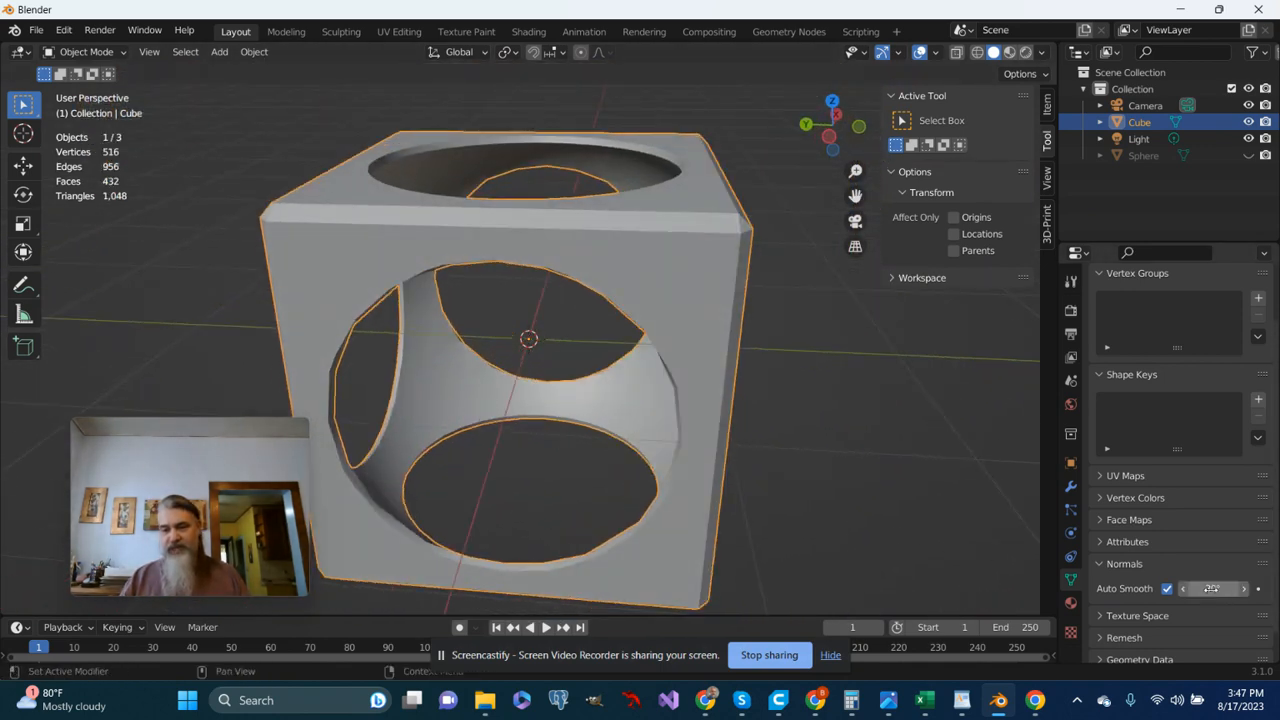
Try a lower Auto Smooth angle of about 16°, set it back to 30°, and check the cube's shading.
mouse_move(1188, 596)
left_mouse_down()
mouse_move(1052, 626)
mouse_move(1120, 615)
left_mouse_up()
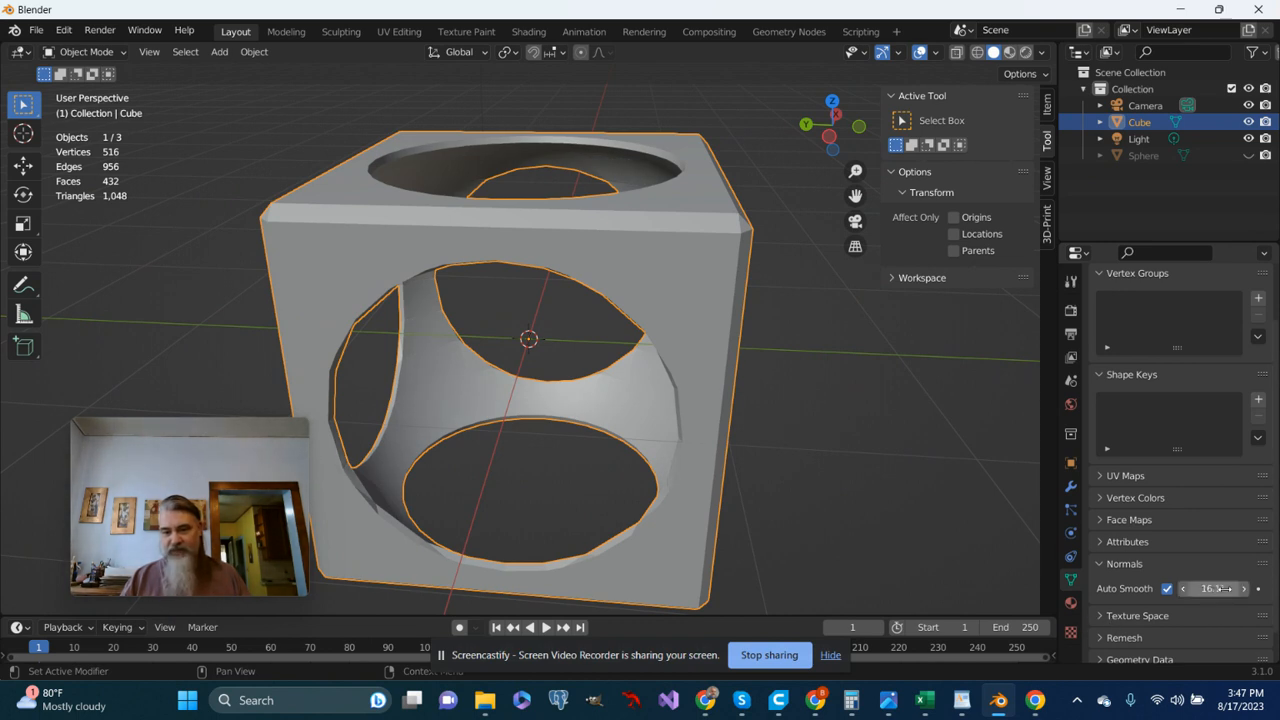
left_click(1200, 592)
type("30")
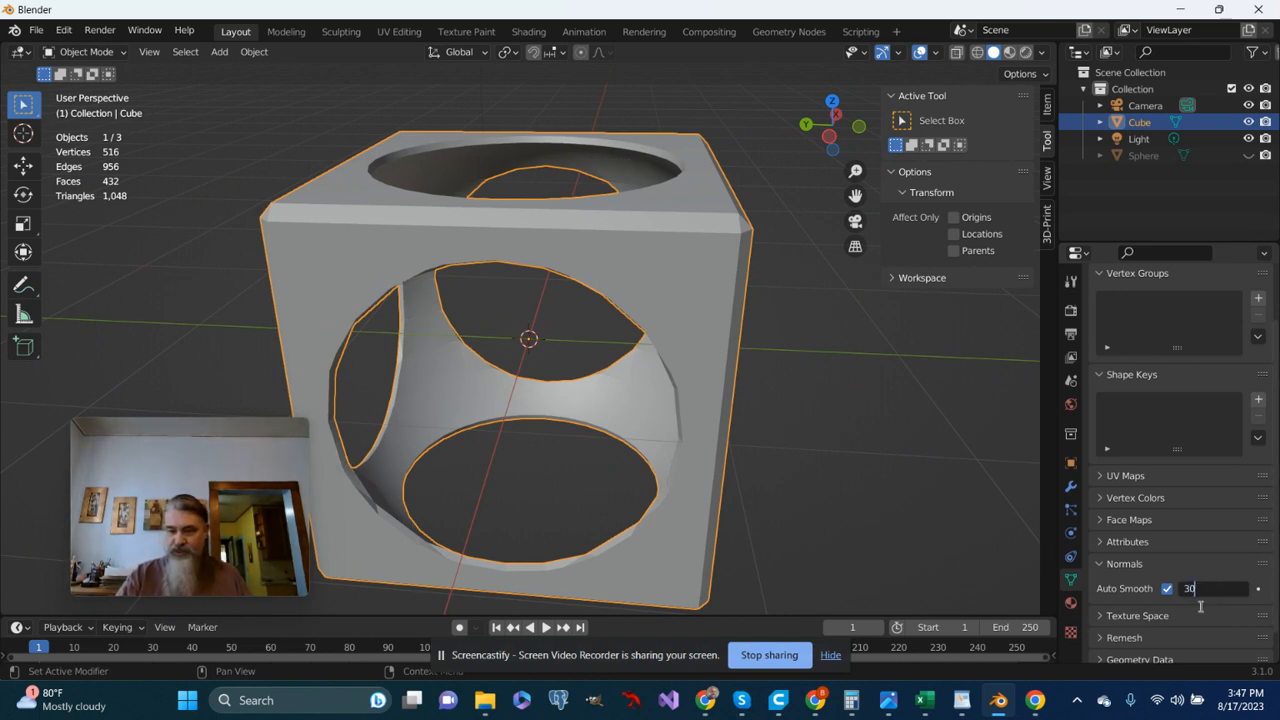
key("Return")
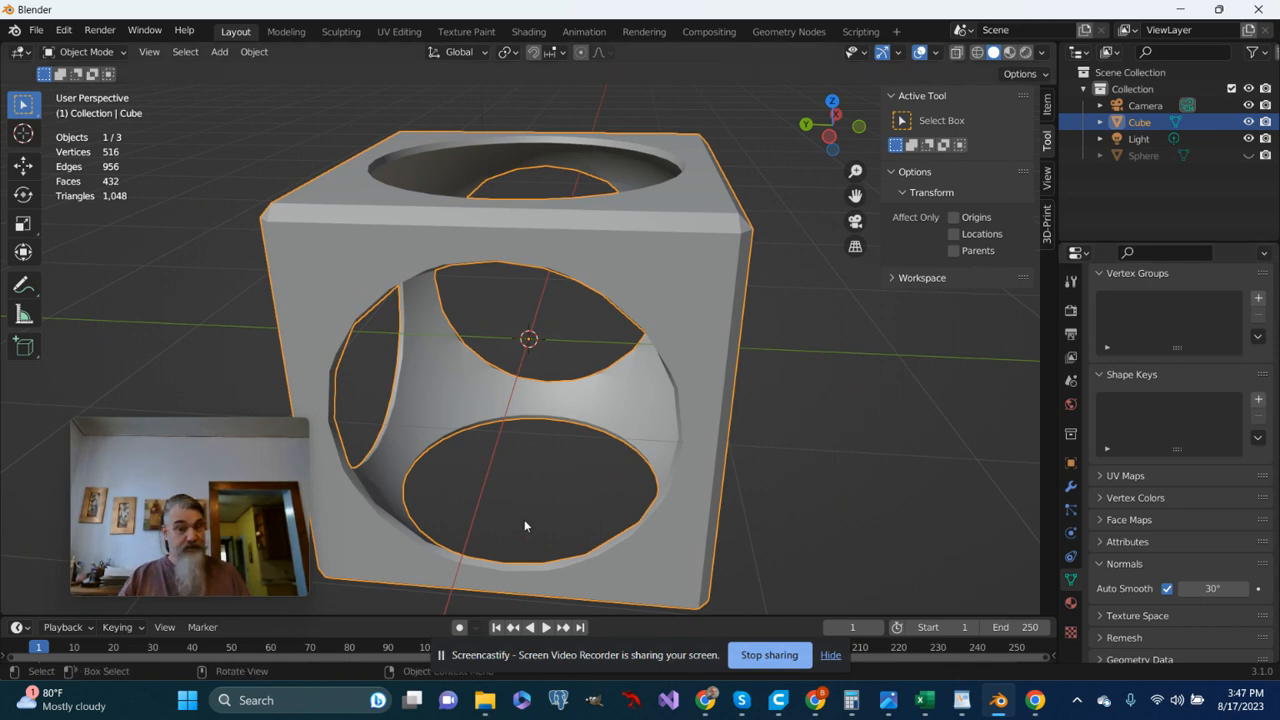
middle_click_drag(524, 519, 660, 504)
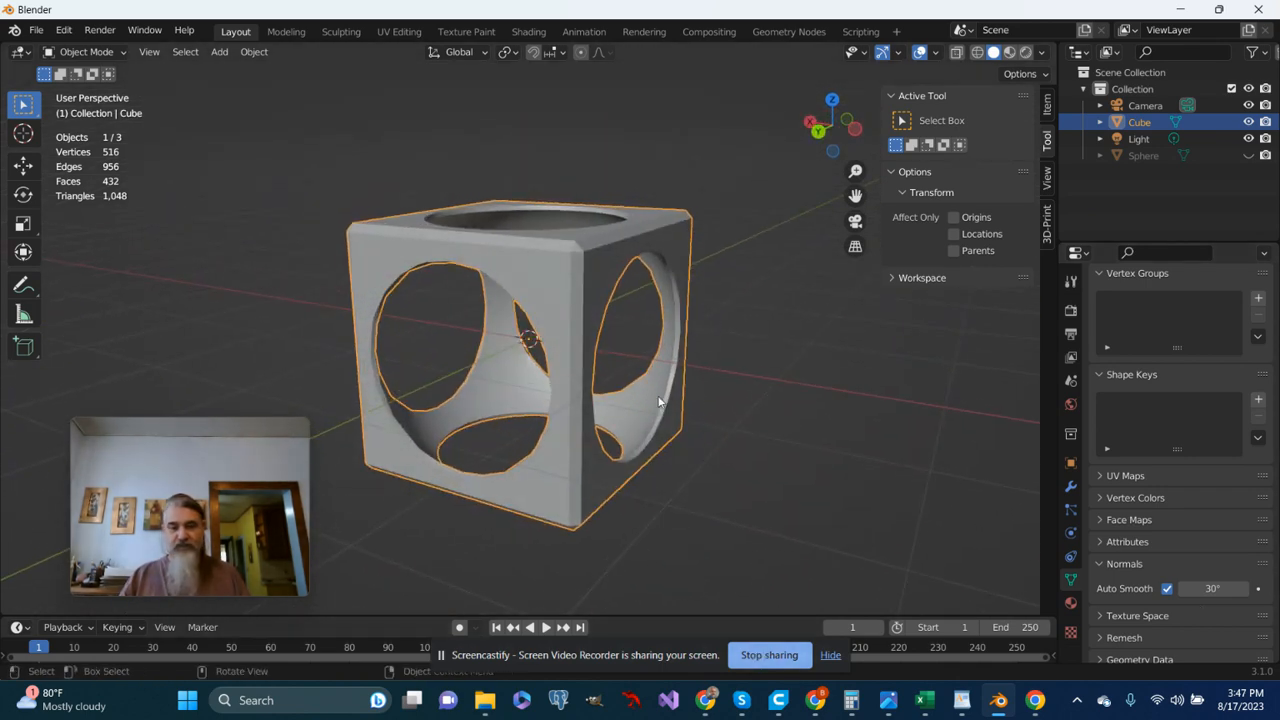
mouse_move(660, 500)
middle_mouse_down()
mouse_move(623, 486)
mouse_move(566, 506)
mouse_move(662, 488)
middle_mouse_up()
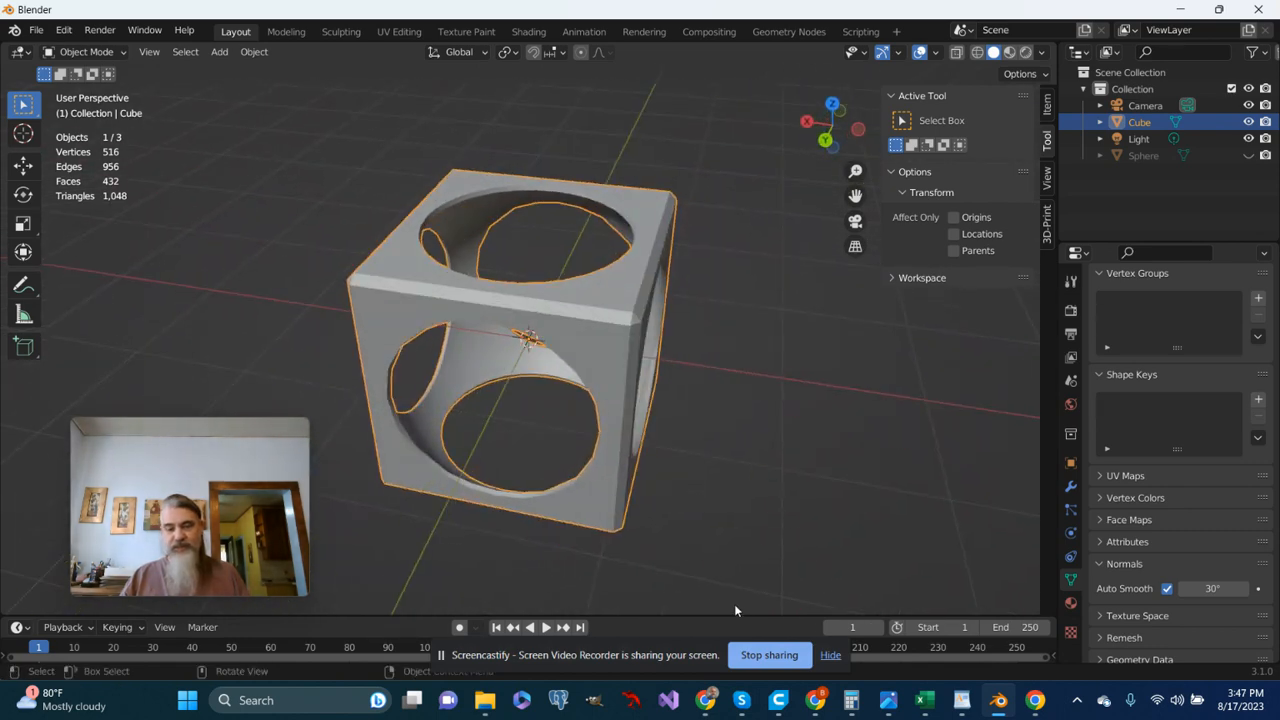